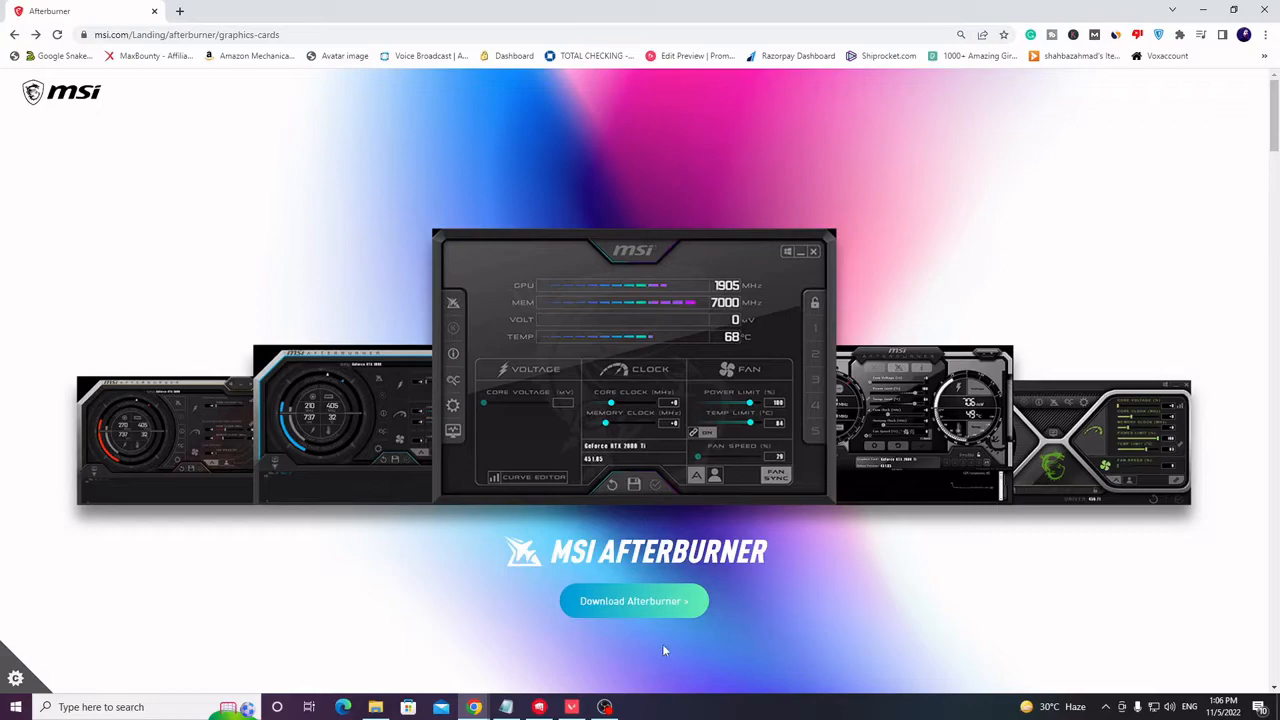
Download the MSI Afterburner setup zip and reveal it in the Downloads folder.
click(573, 707)
scroll(646, 264, down, 2)
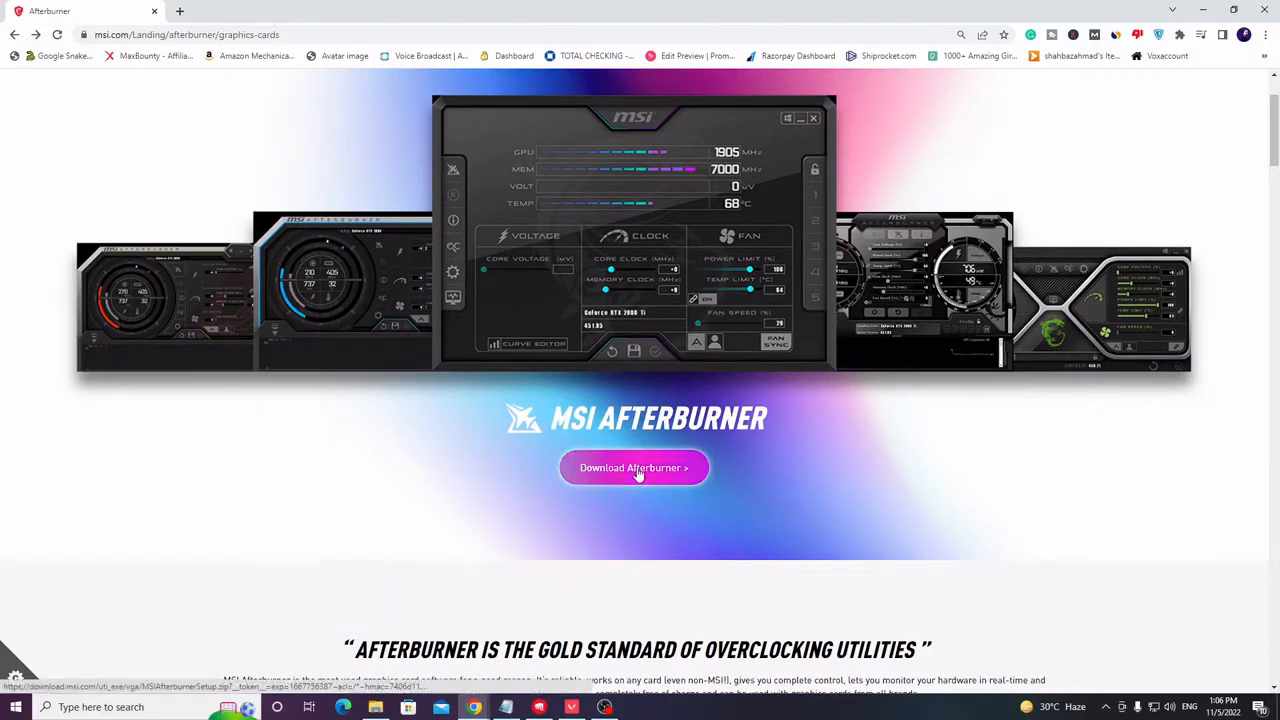
click(683, 480)
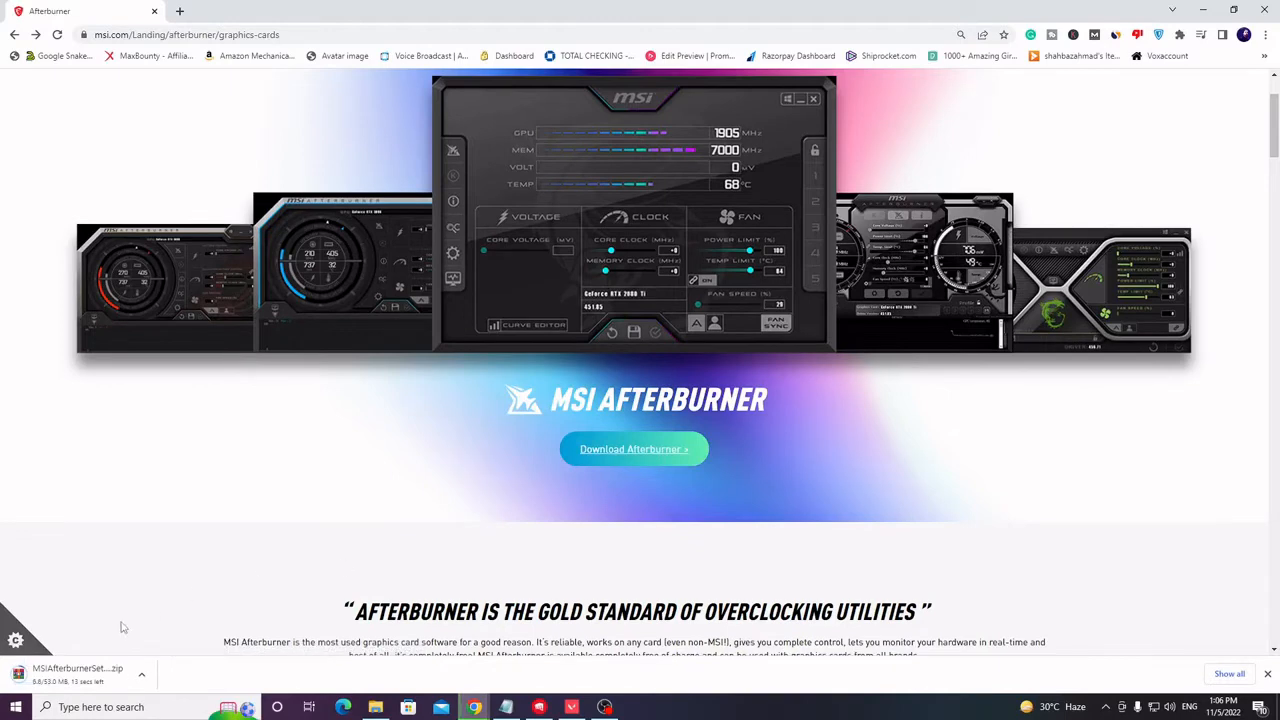
click(141, 674)
Extract MSIAfterburnerSetup.zip with WinRAR into its own folder, overwriting the existing installer.
click(375, 707)
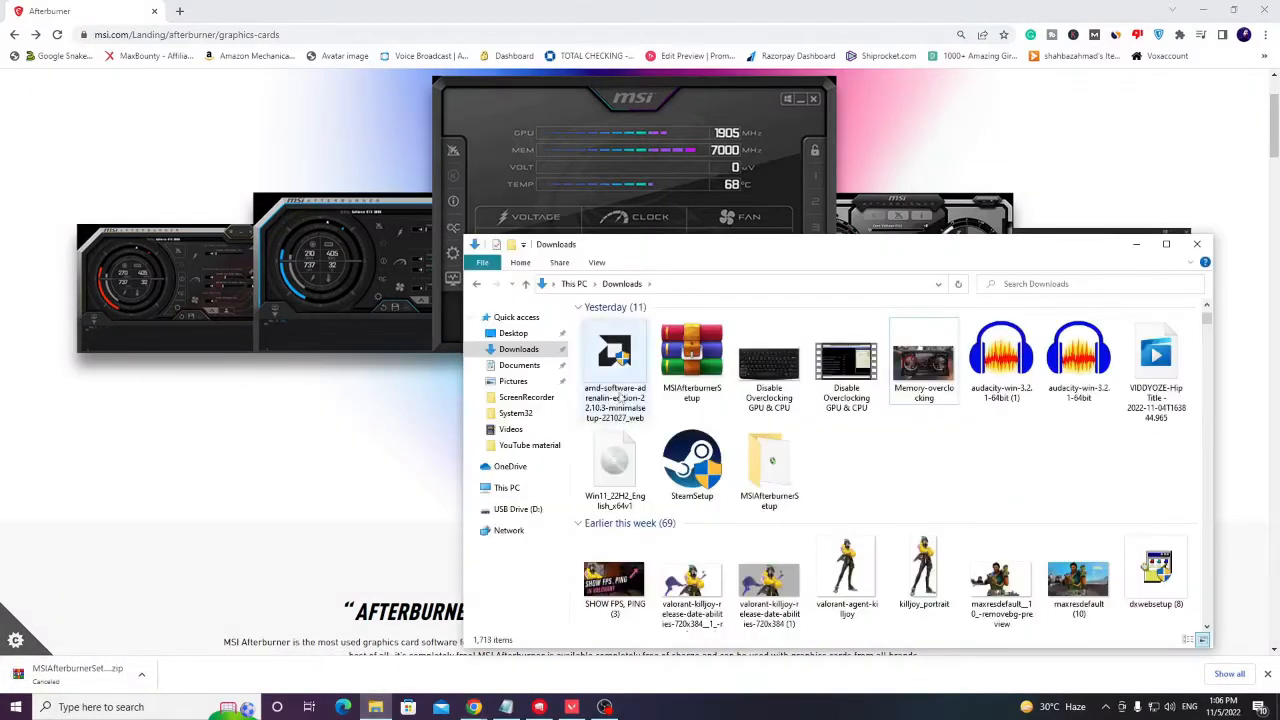
click(691, 355)
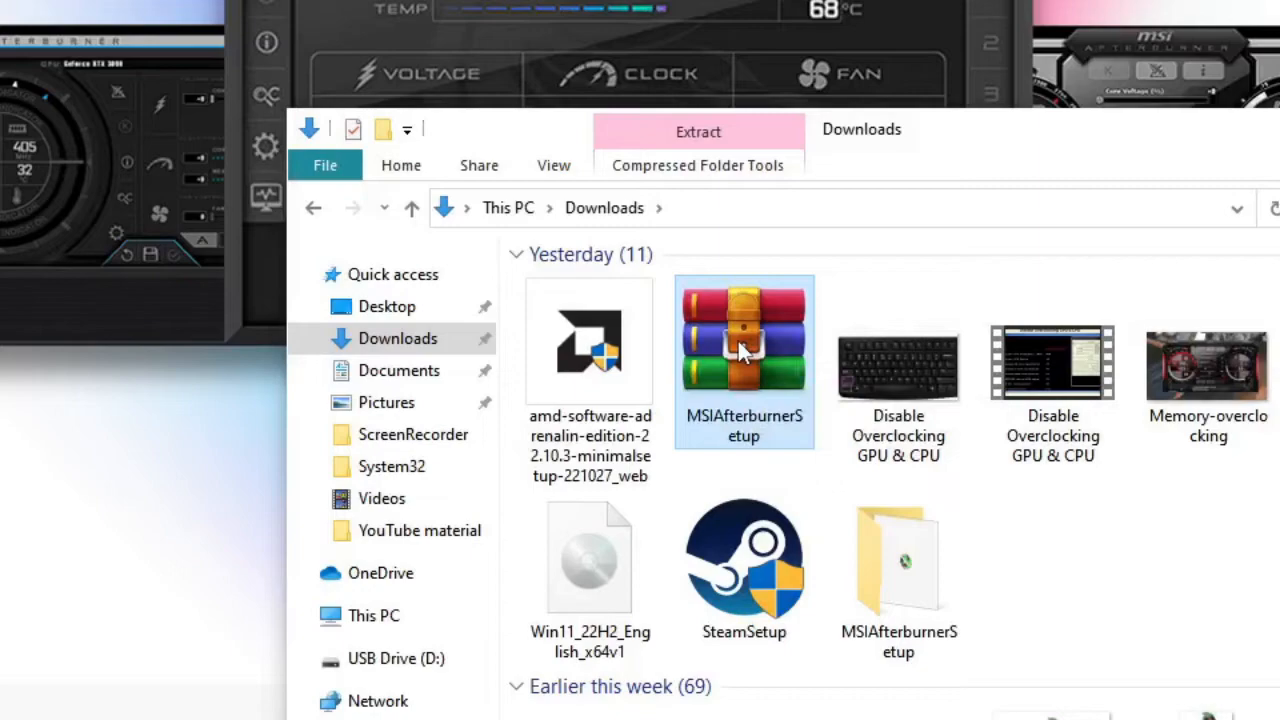
right_click(738, 341)
click(829, 449)
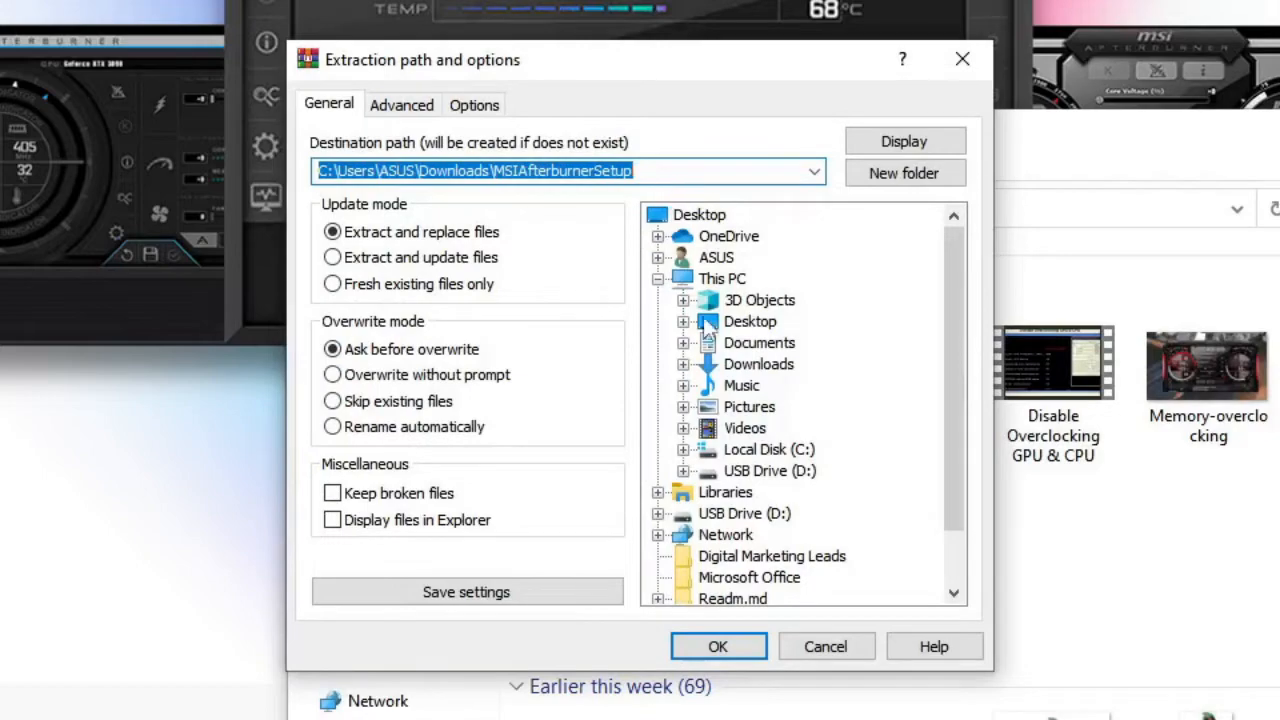
click(718, 646)
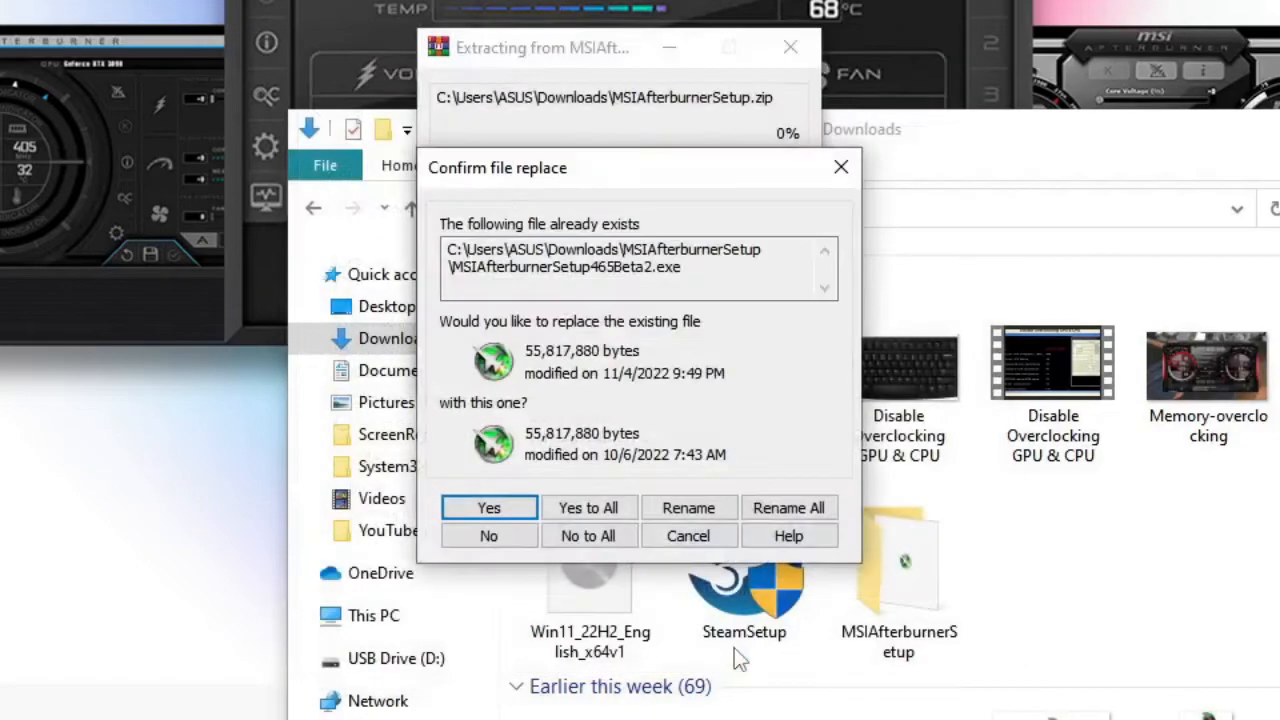
click(588, 508)
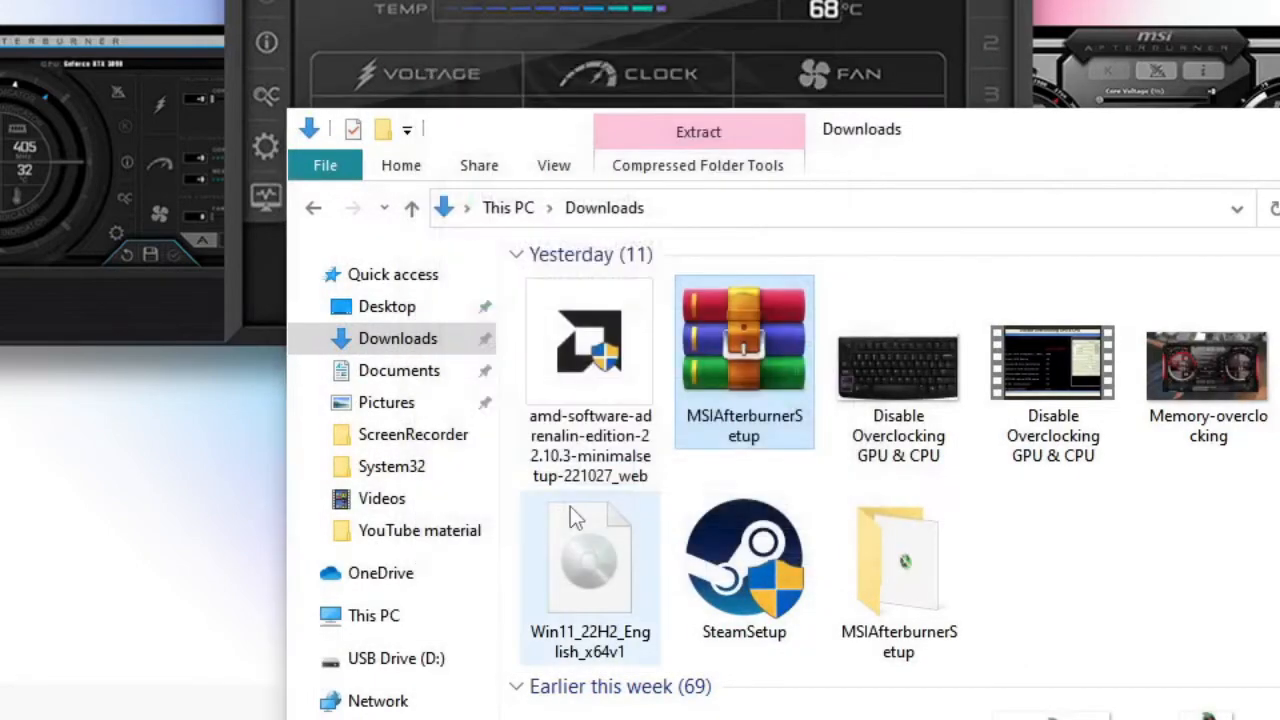
Run MSIAfterburnerSetup465Beta2 in English and accept the Afterburner license terms.
double_click(899, 580)
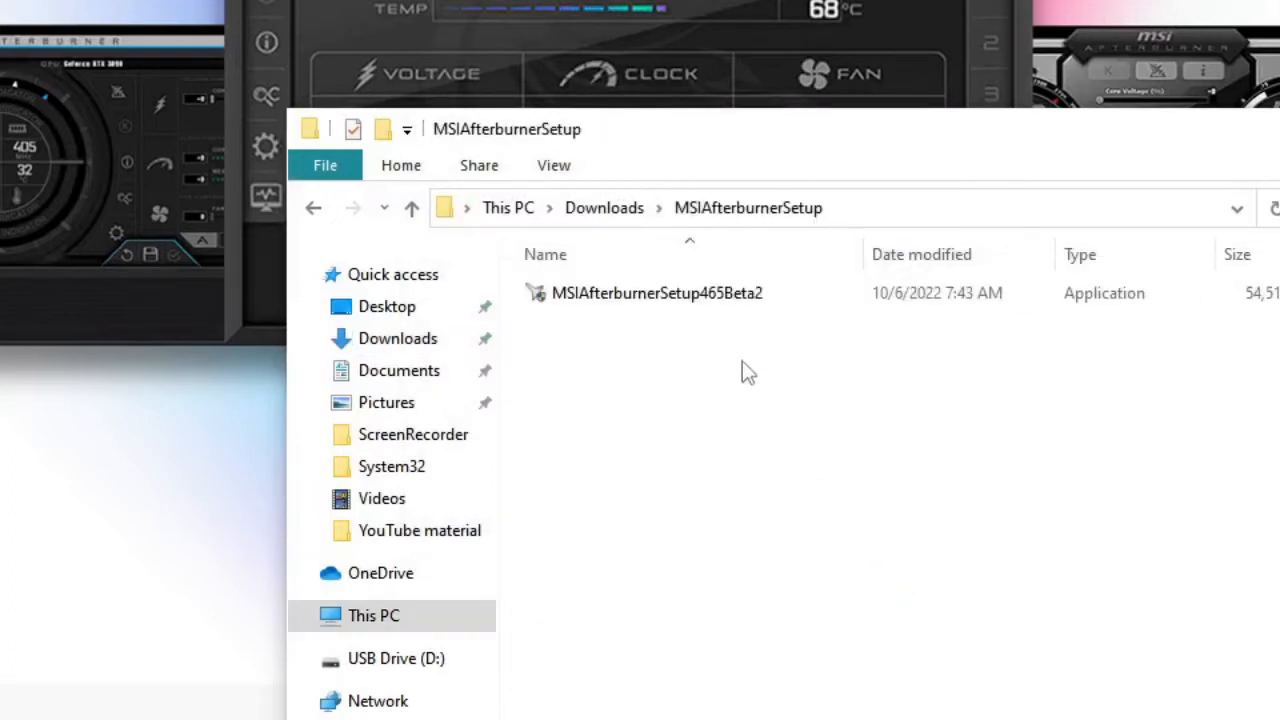
click(700, 295)
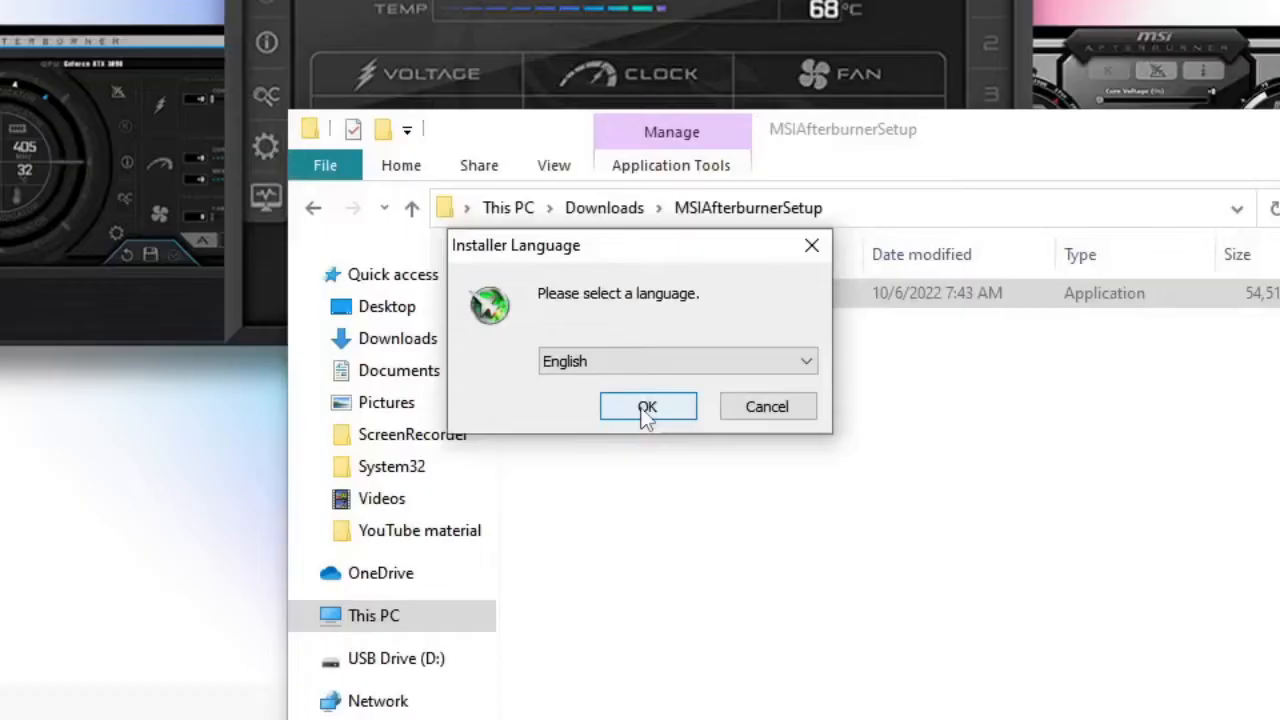
click(646, 406)
click(789, 560)
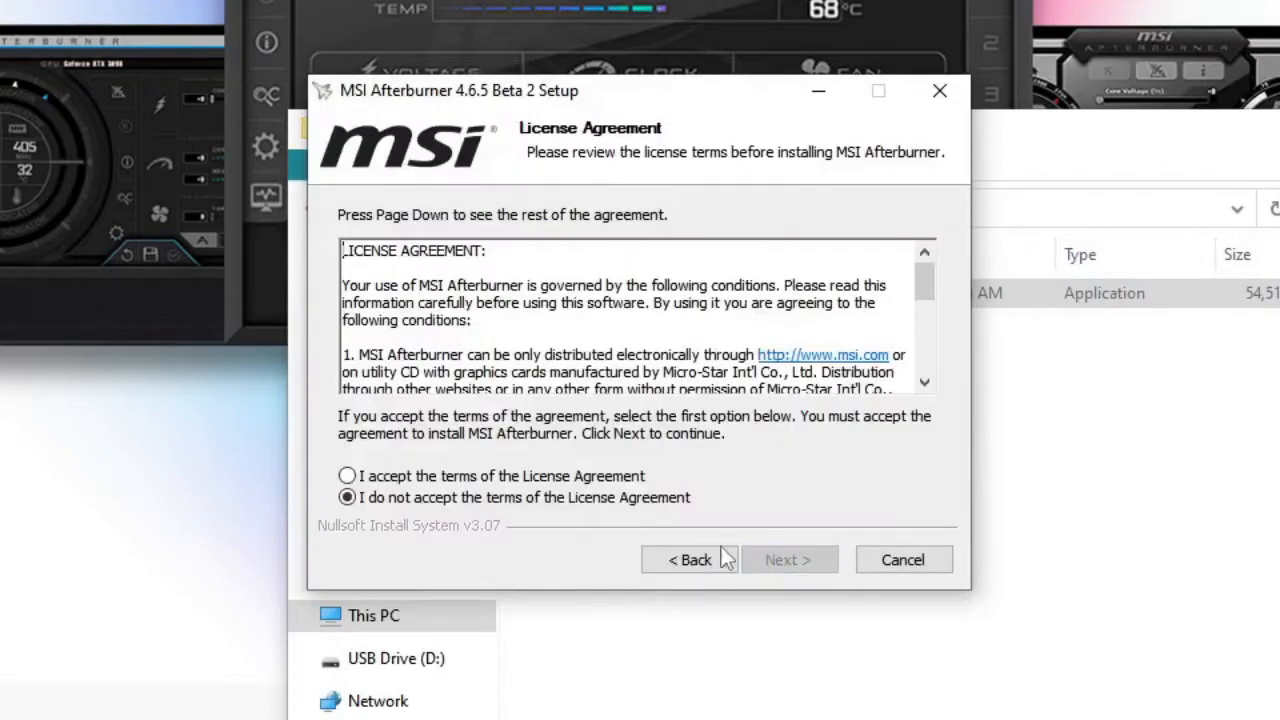
click(560, 477)
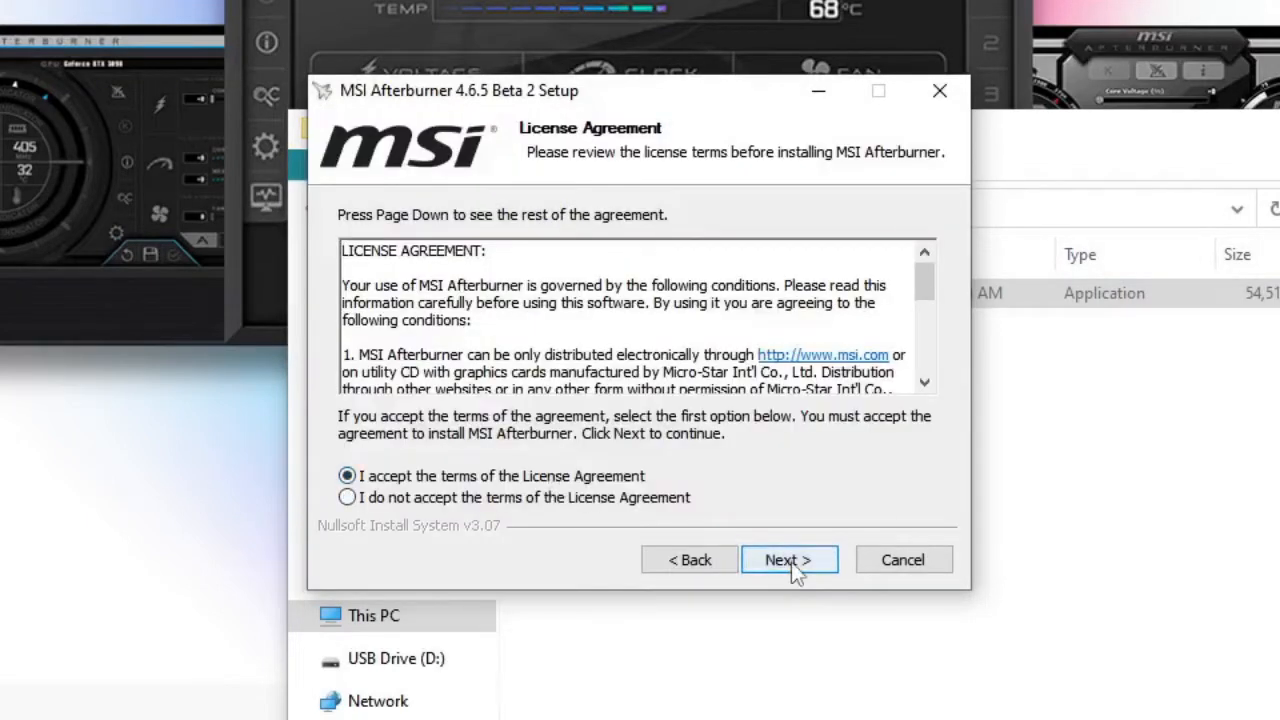
Keep both components and the default install location, then start installing Afterburner.
click(791, 562)
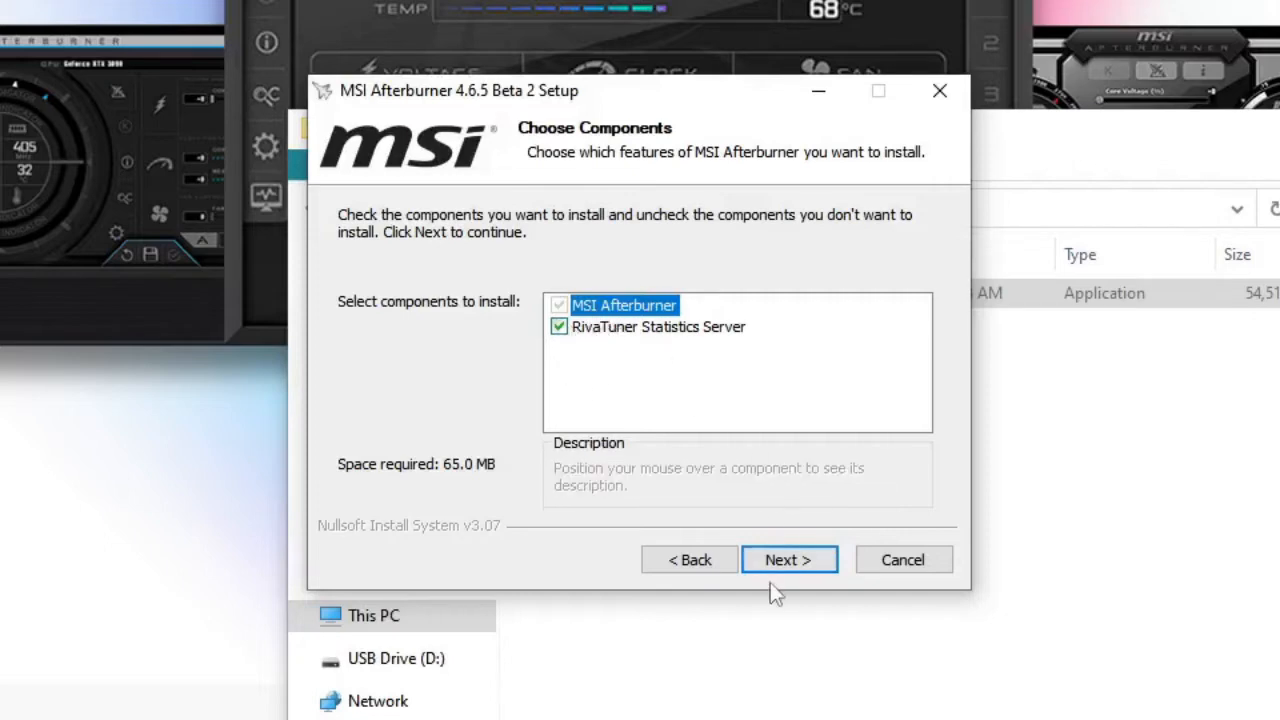
click(790, 560)
click(790, 560)
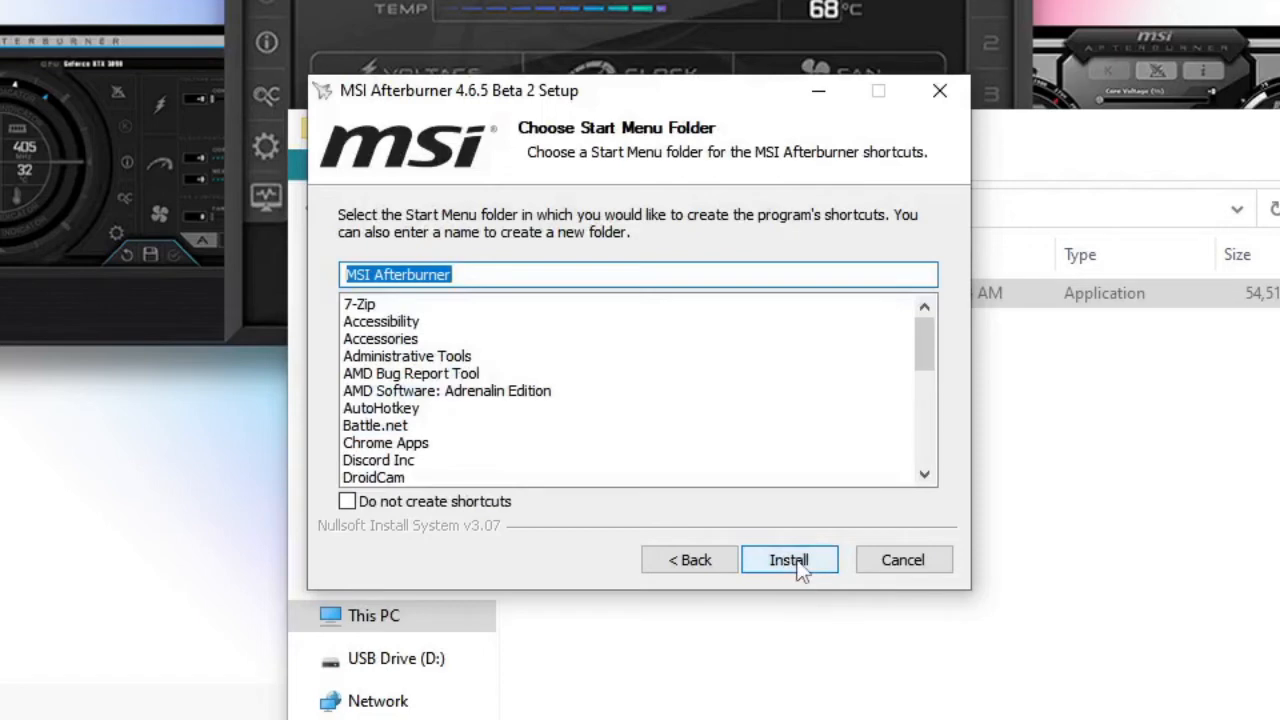
click(789, 560)
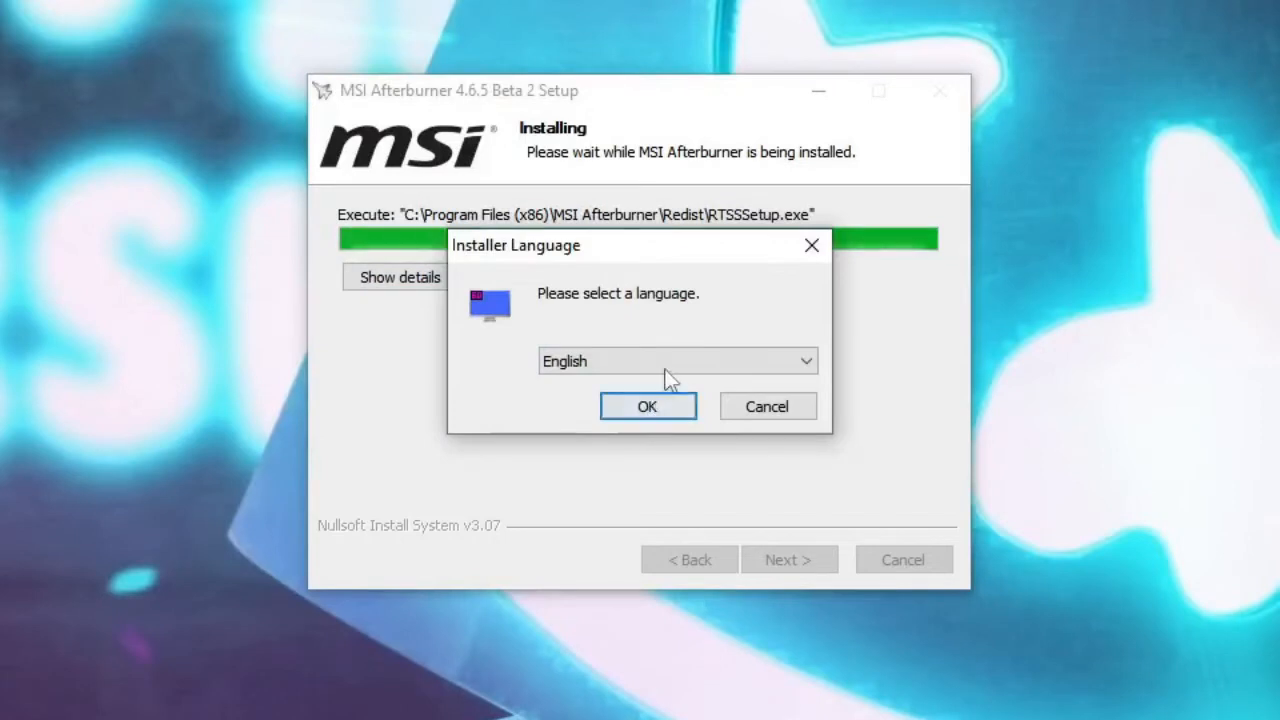
Reinstall RivaTuner Statistics Server in English over the existing version with its license and default folder.
click(647, 406)
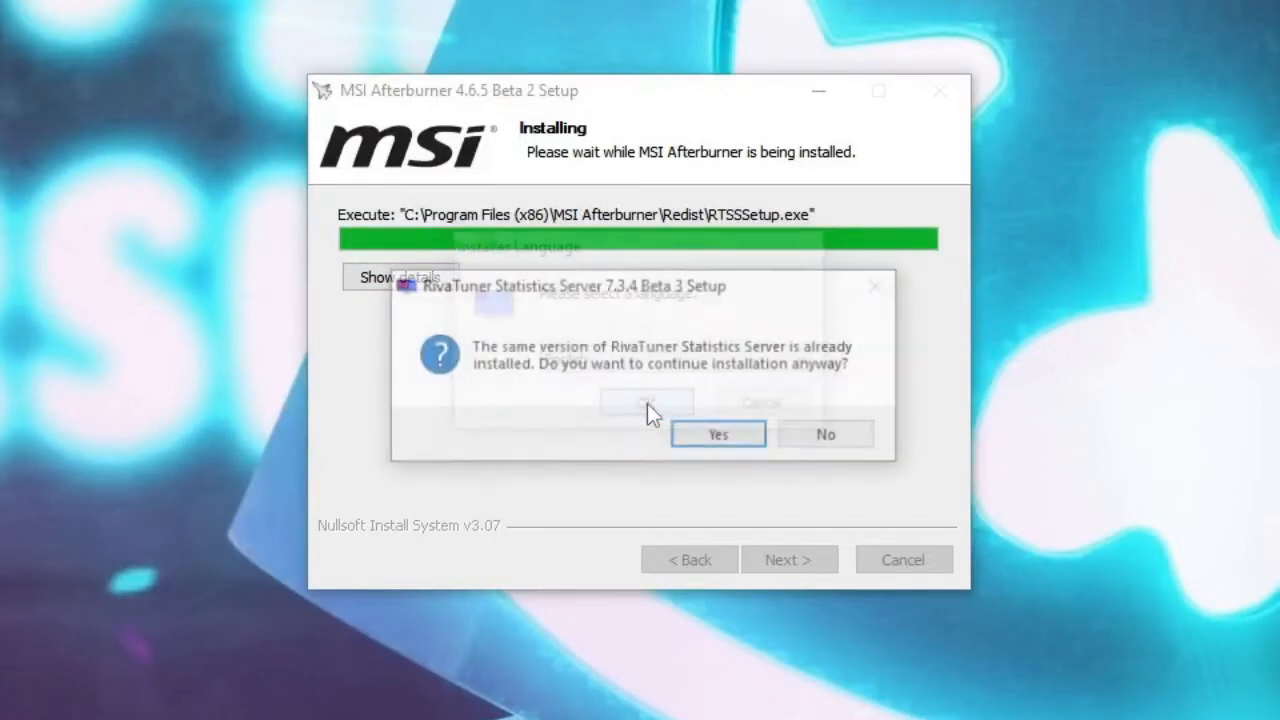
click(718, 438)
click(788, 560)
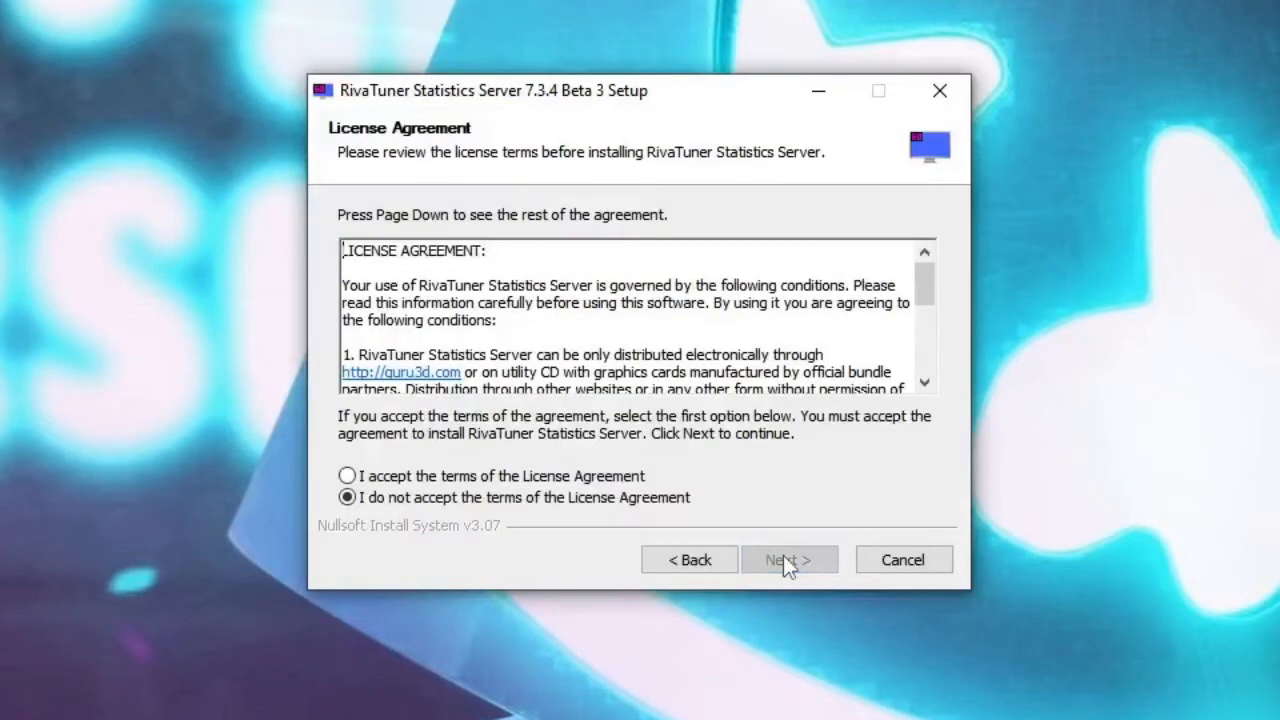
click(583, 480)
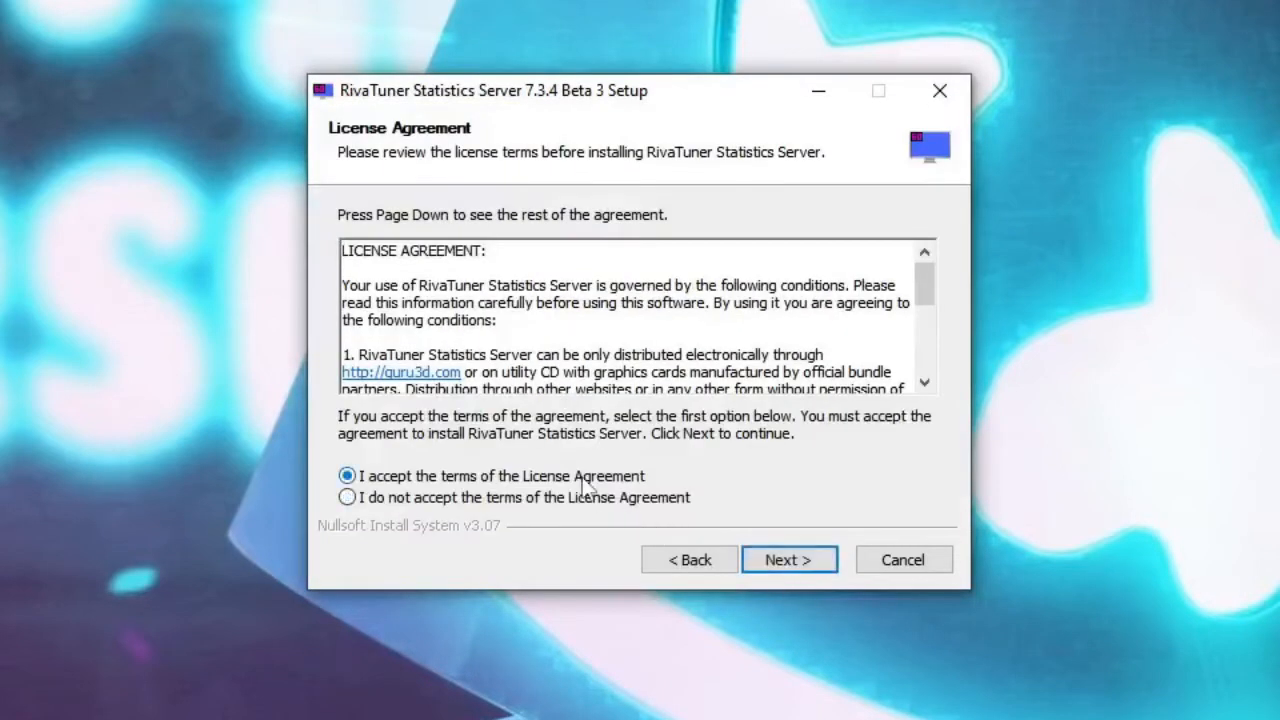
click(788, 560)
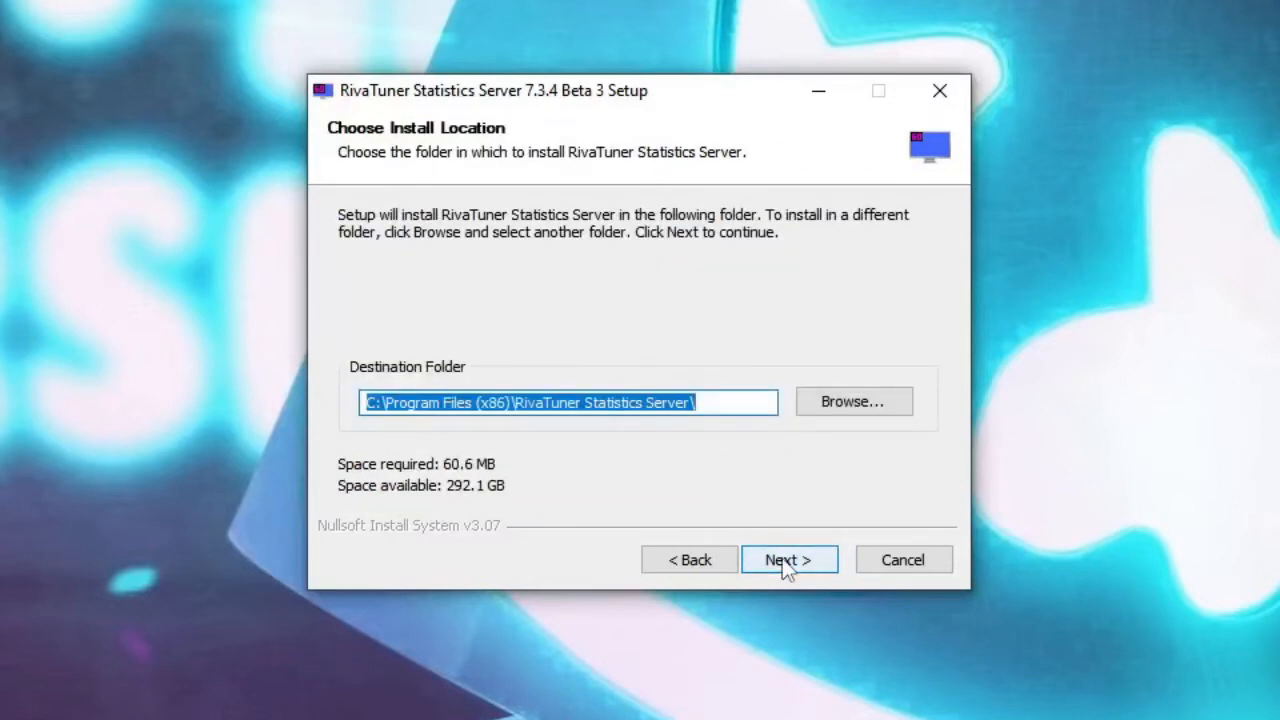
click(790, 560)
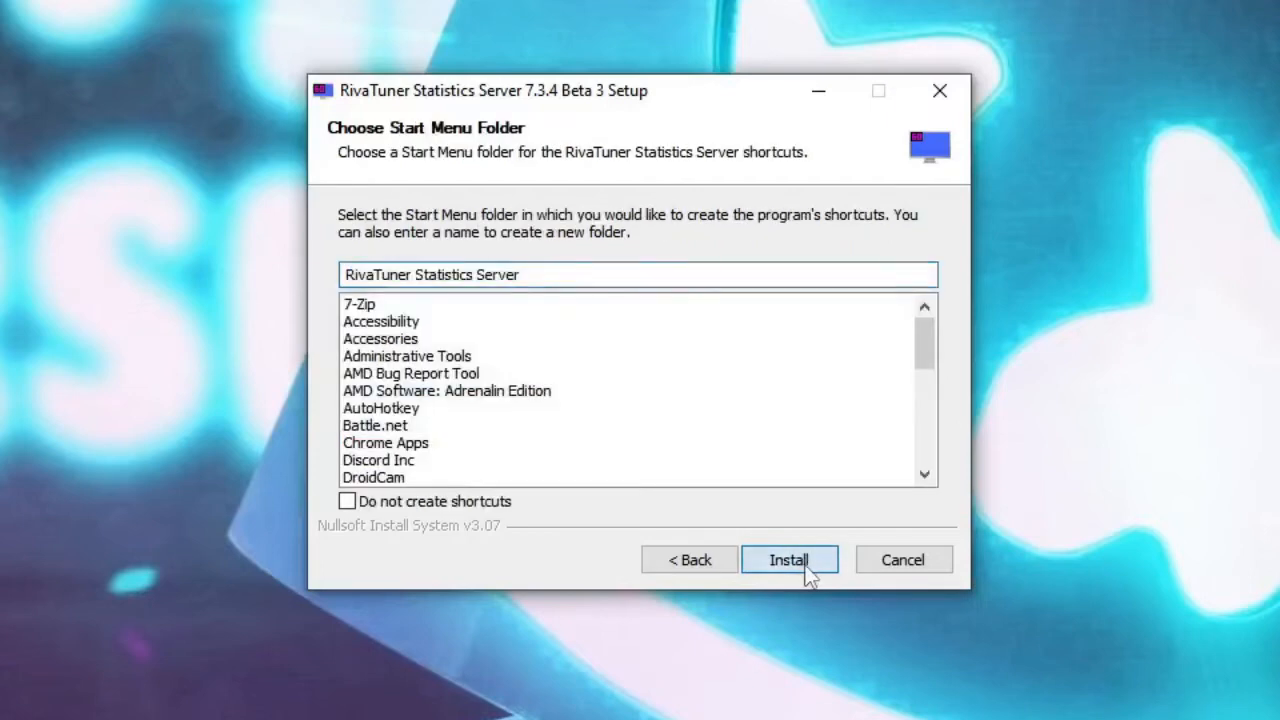
click(810, 572)
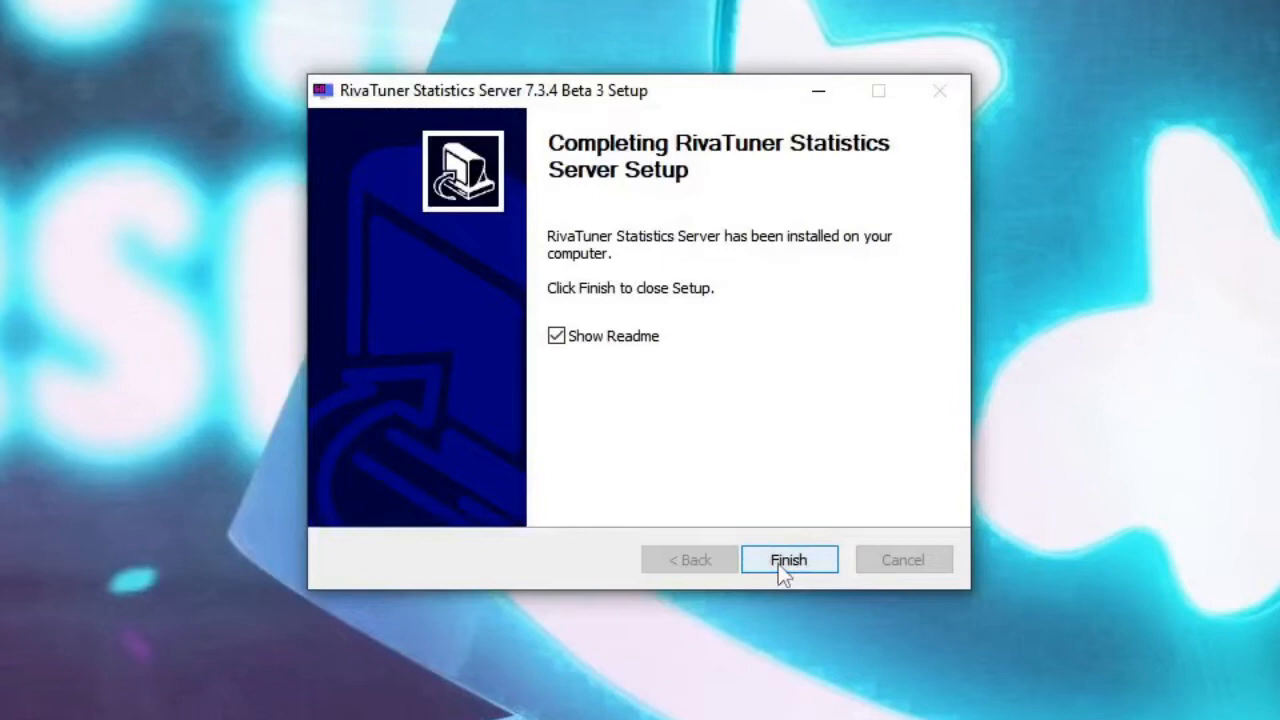
Finish both installers so Afterburner launches, and close the ReadMe documents.
click(783, 570)
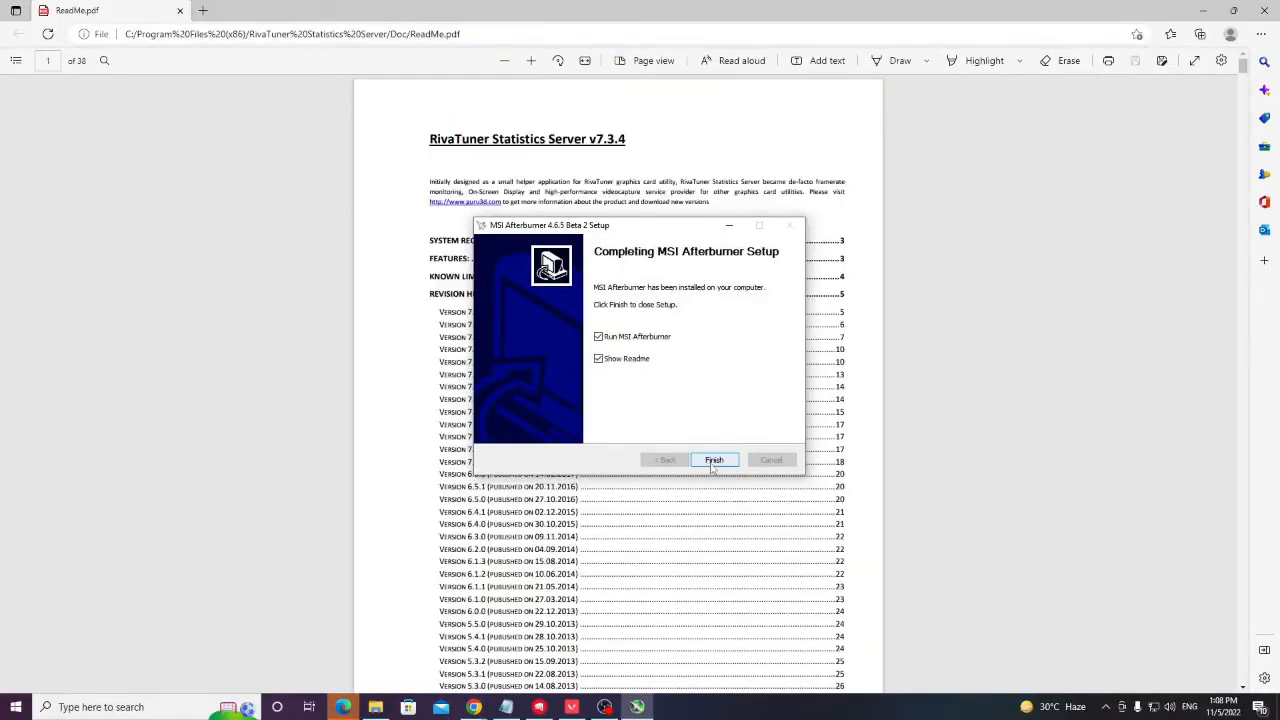
click(714, 460)
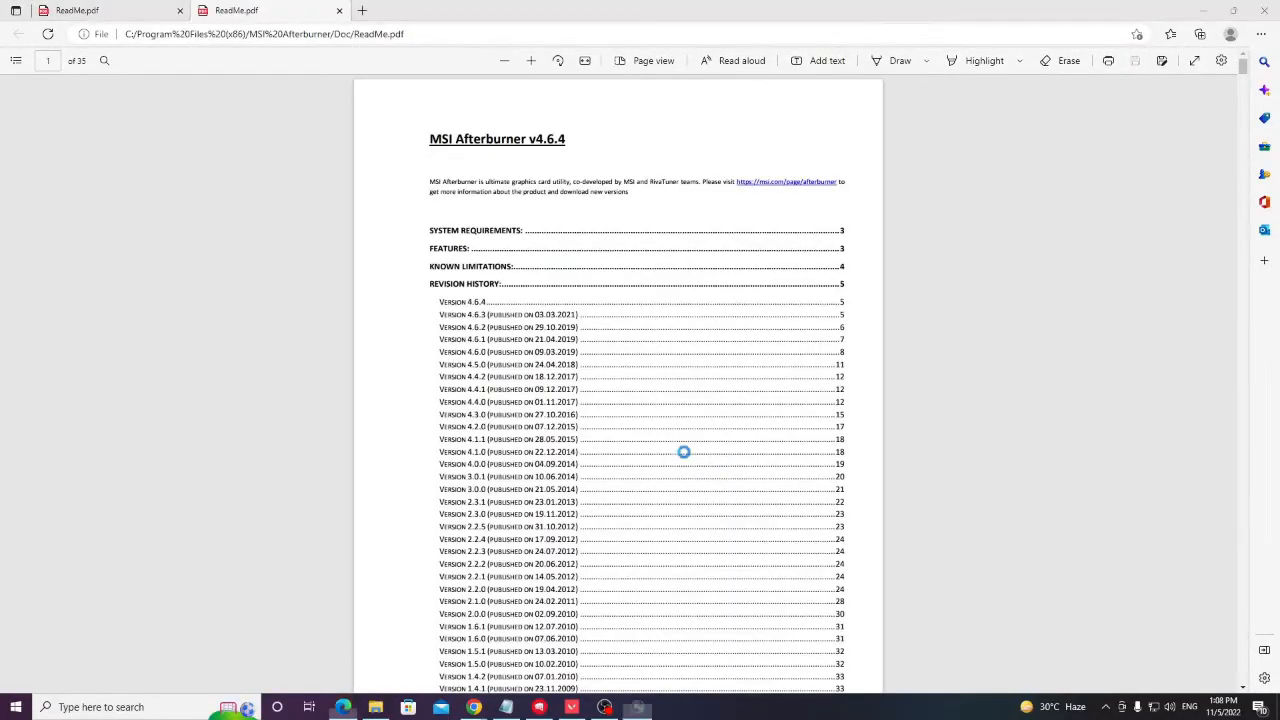
click(1263, 10)
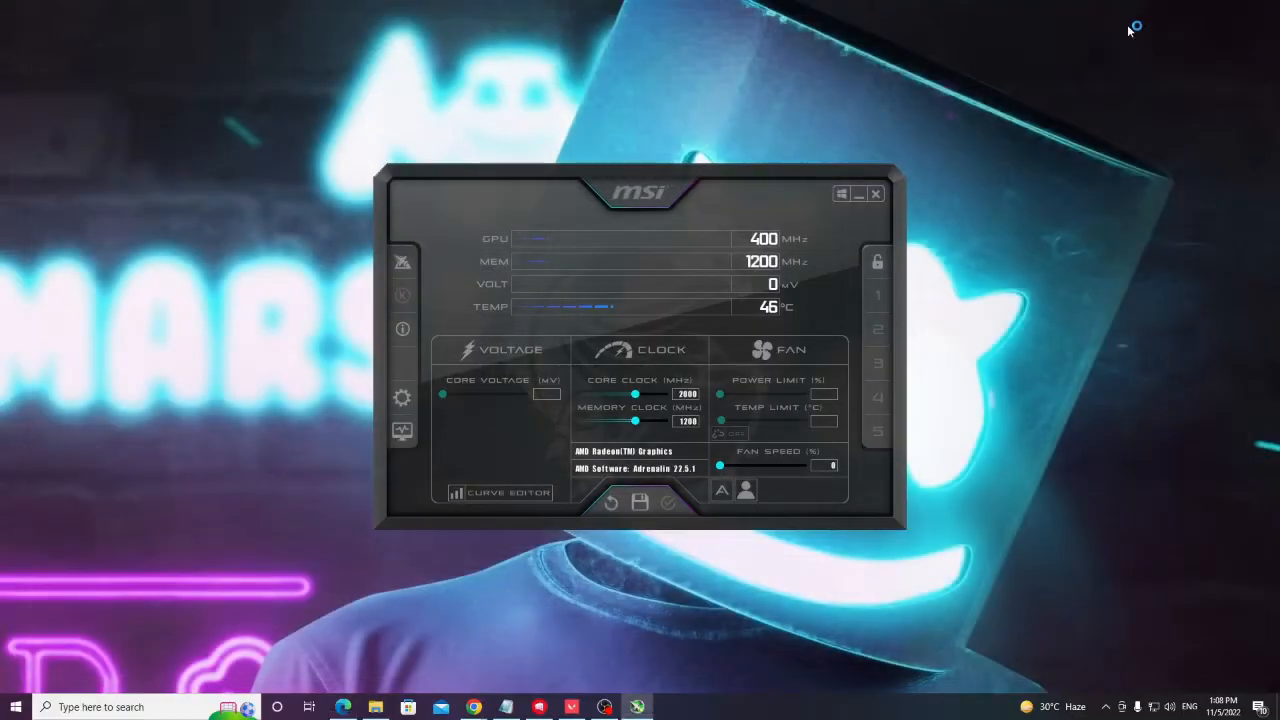
Bring up the Afterburner properties and go to the Monitoring settings.
drag(705, 165, 684, 172)
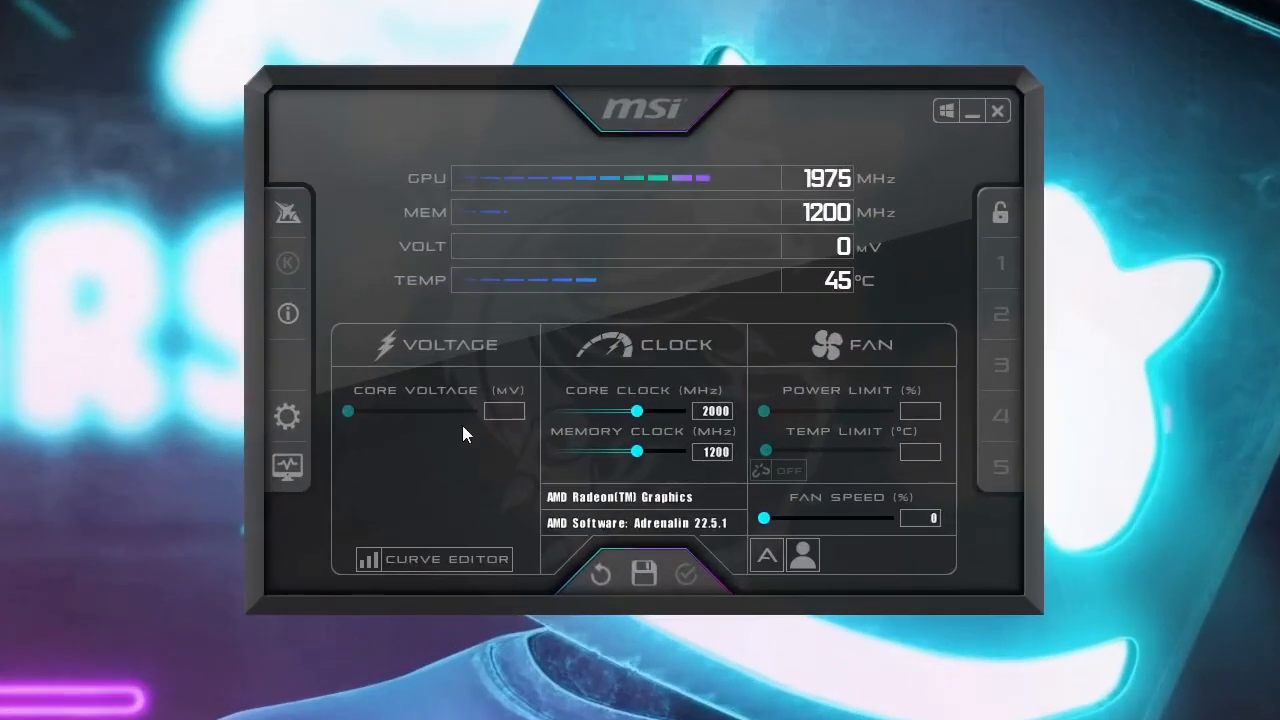
click(290, 420)
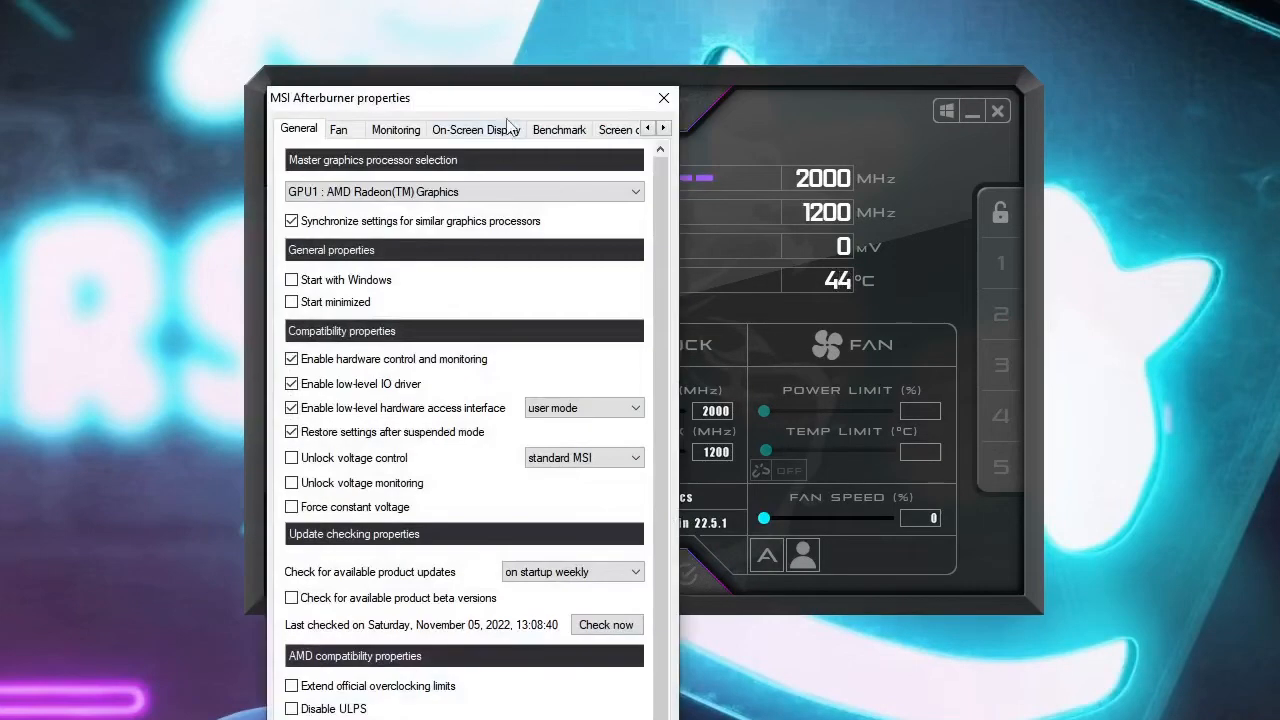
drag(508, 97, 741, 7)
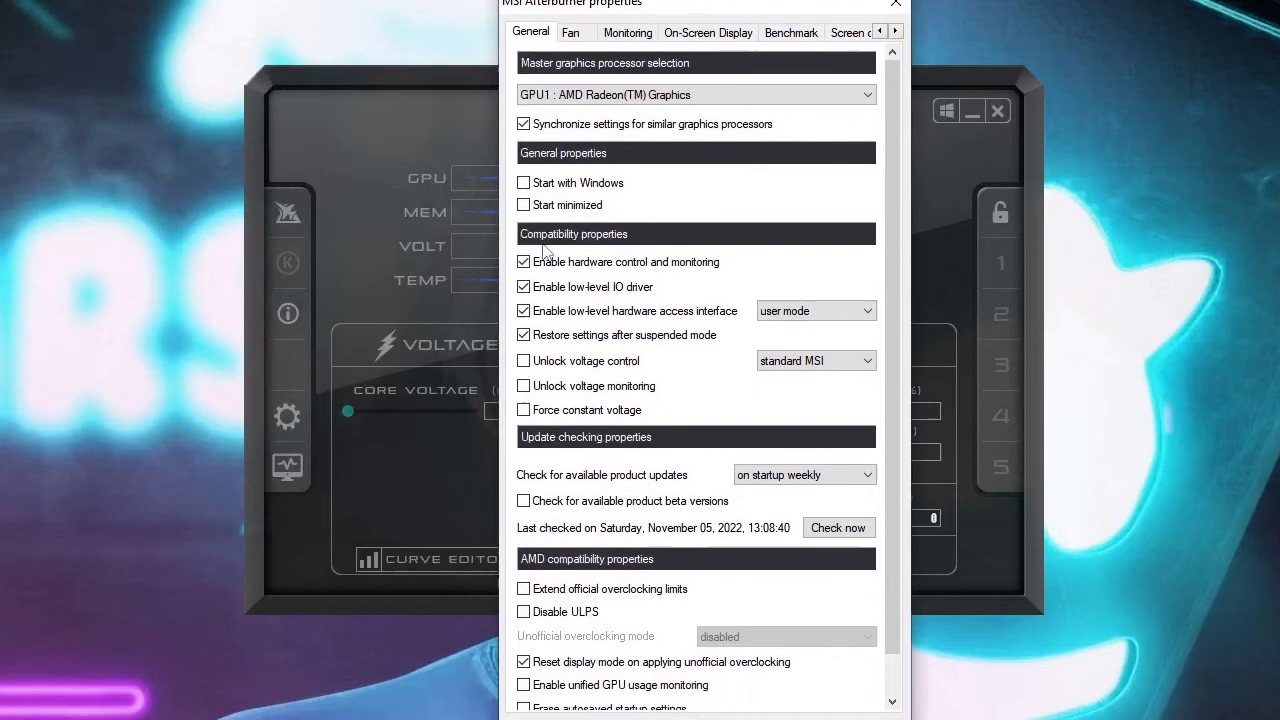
click(628, 33)
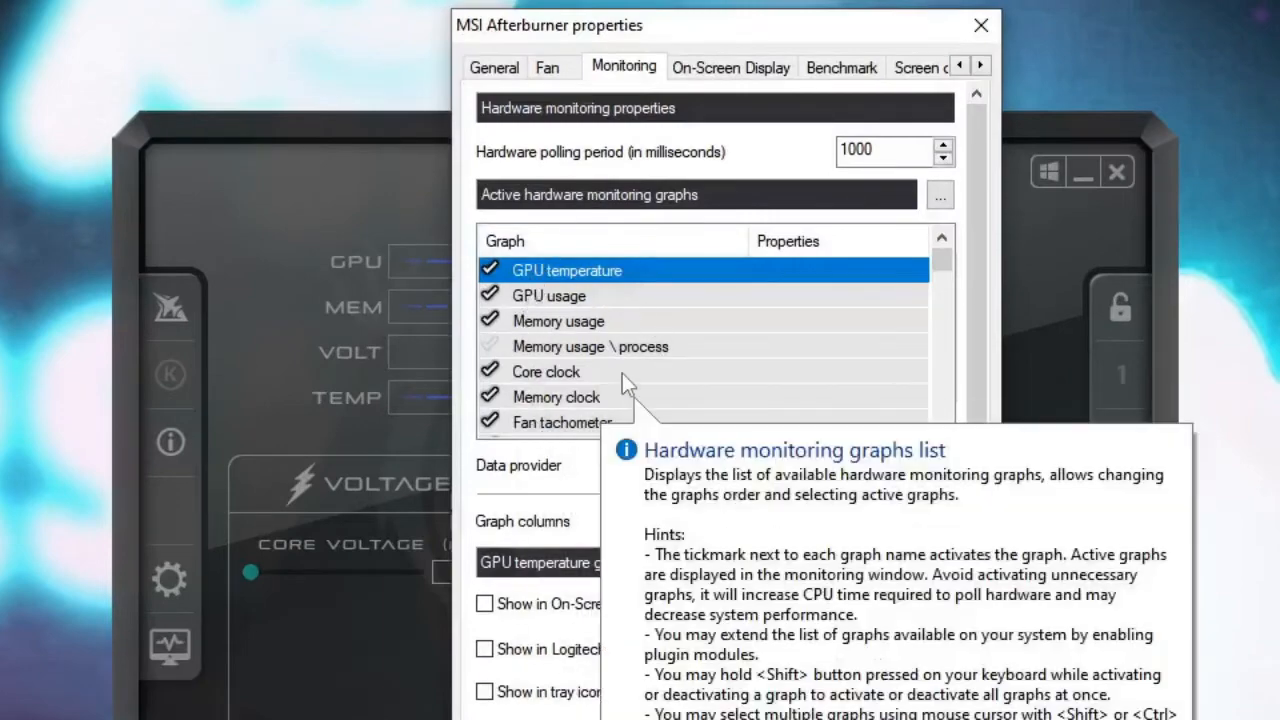
Look through the graph list: GPU usage, Memory usage, CPU2 temperature, Framerate and RAM usage.
click(549, 298)
click(545, 320)
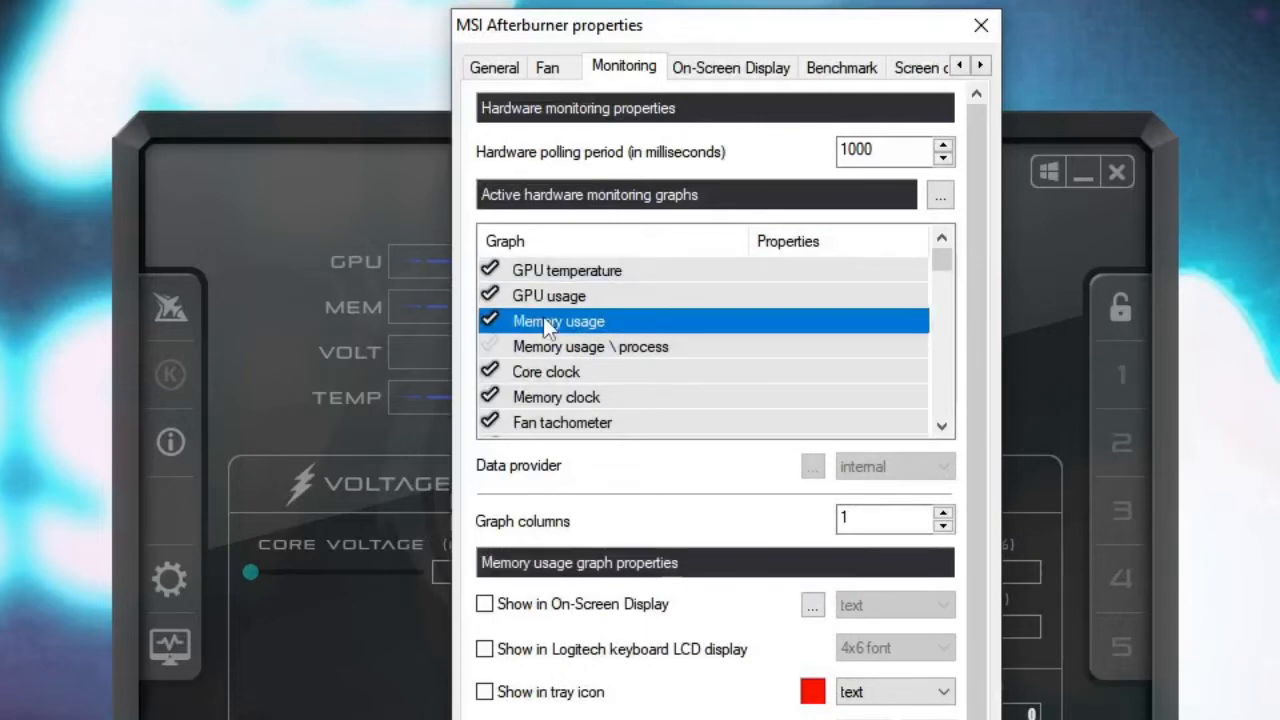
scroll(555, 375, down, 2)
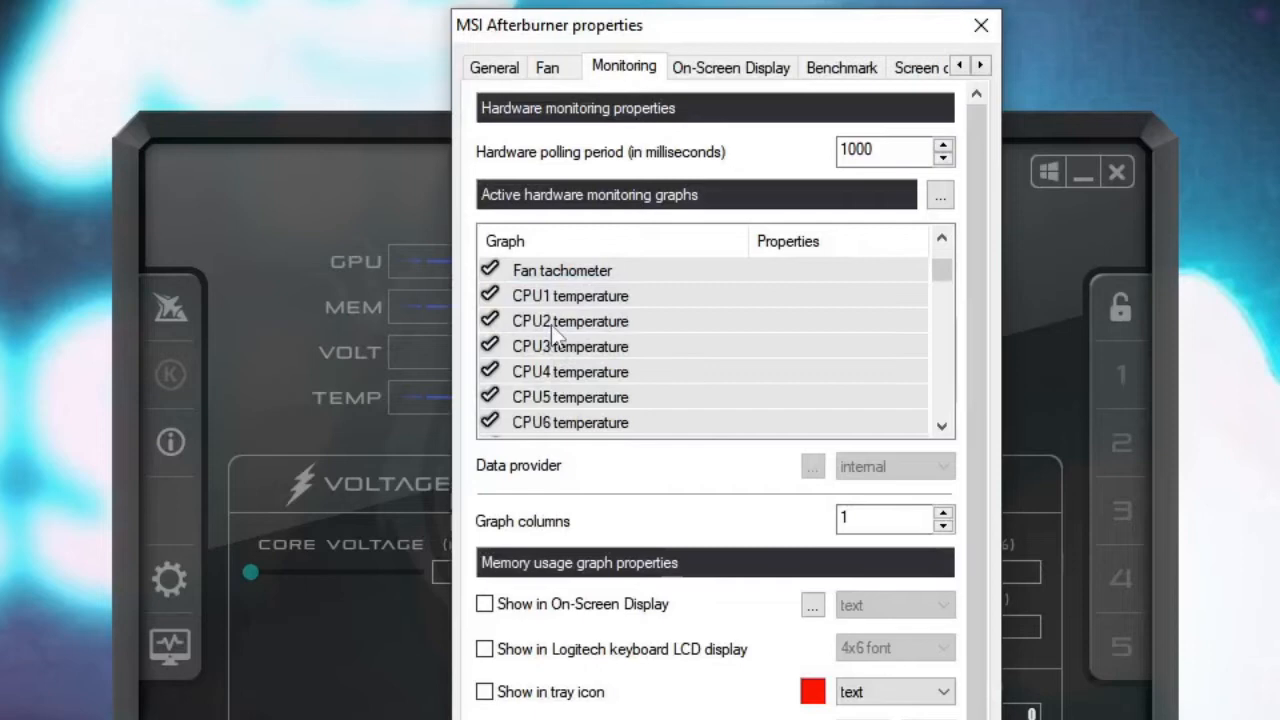
click(553, 328)
scroll(553, 328, up, 2)
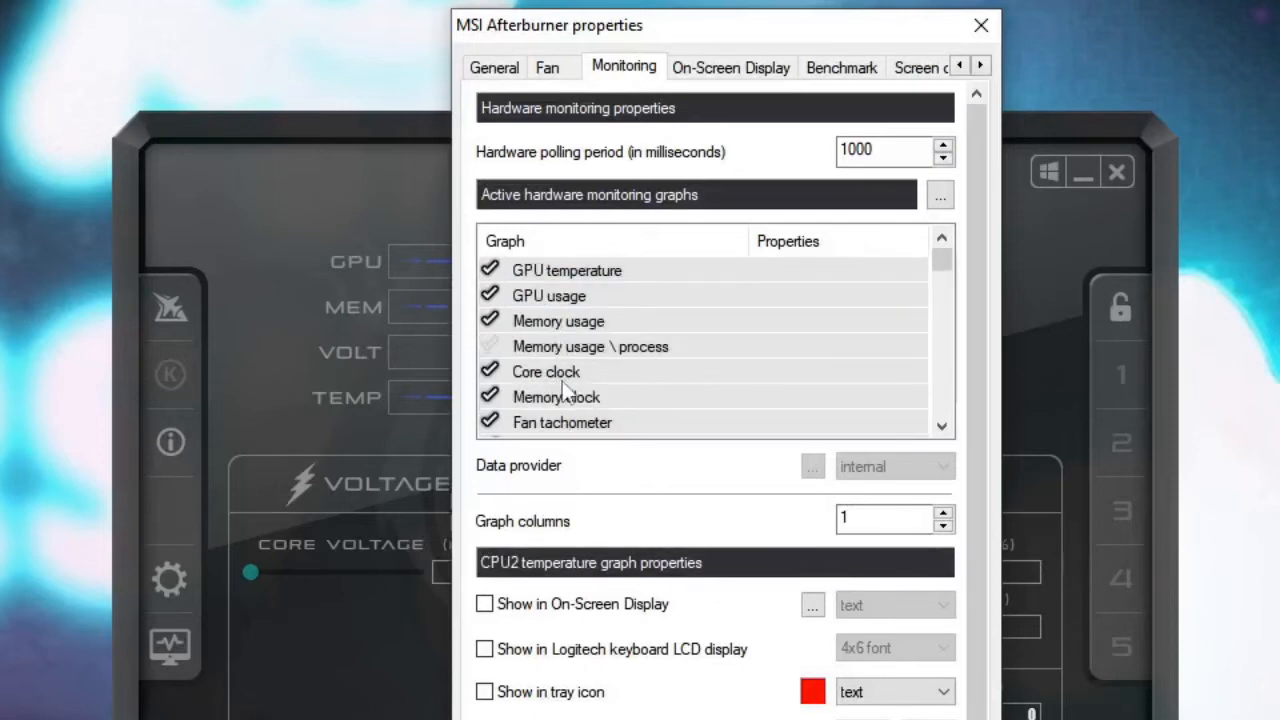
scroll(566, 381, down, 3)
scroll(566, 381, down, 3)
scroll(566, 381, down, 3)
scroll(570, 373, down, 2)
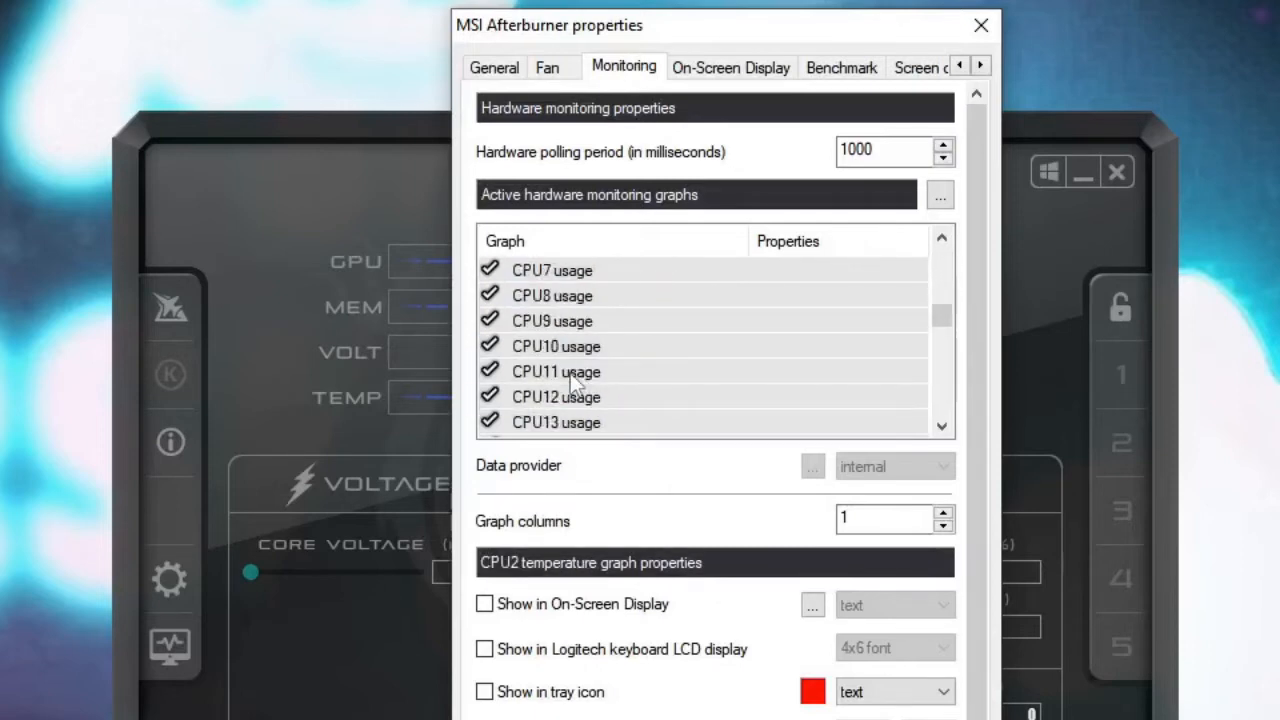
scroll(570, 373, down, 3)
scroll(570, 373, down, 3)
scroll(570, 373, down, 3)
scroll(570, 373, down, 3)
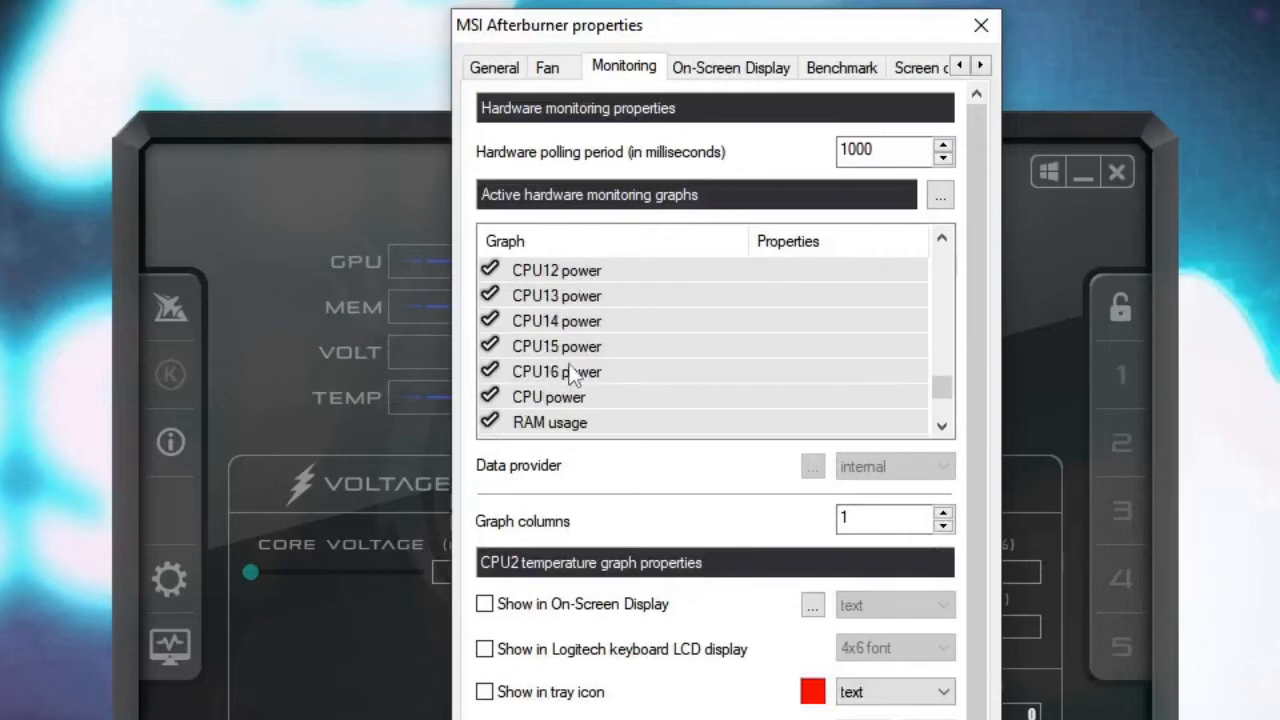
scroll(573, 375, down, 3)
scroll(573, 375, up, 1)
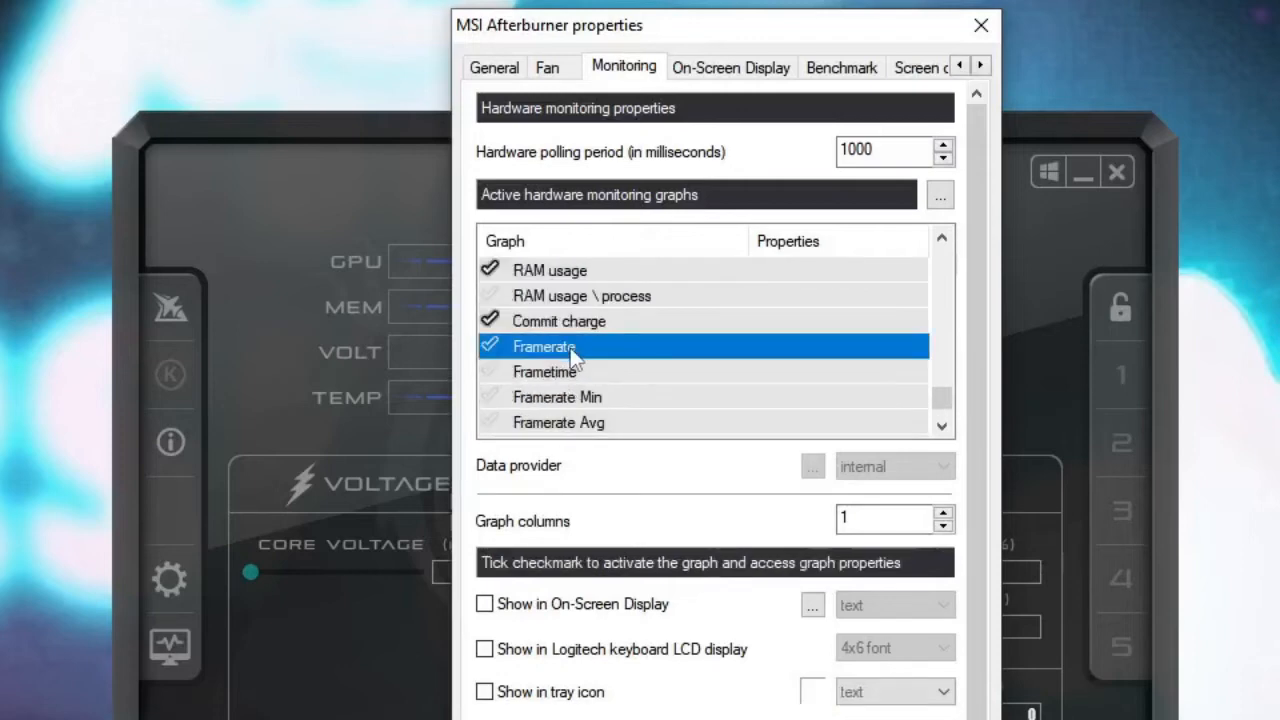
click(575, 347)
click(570, 296)
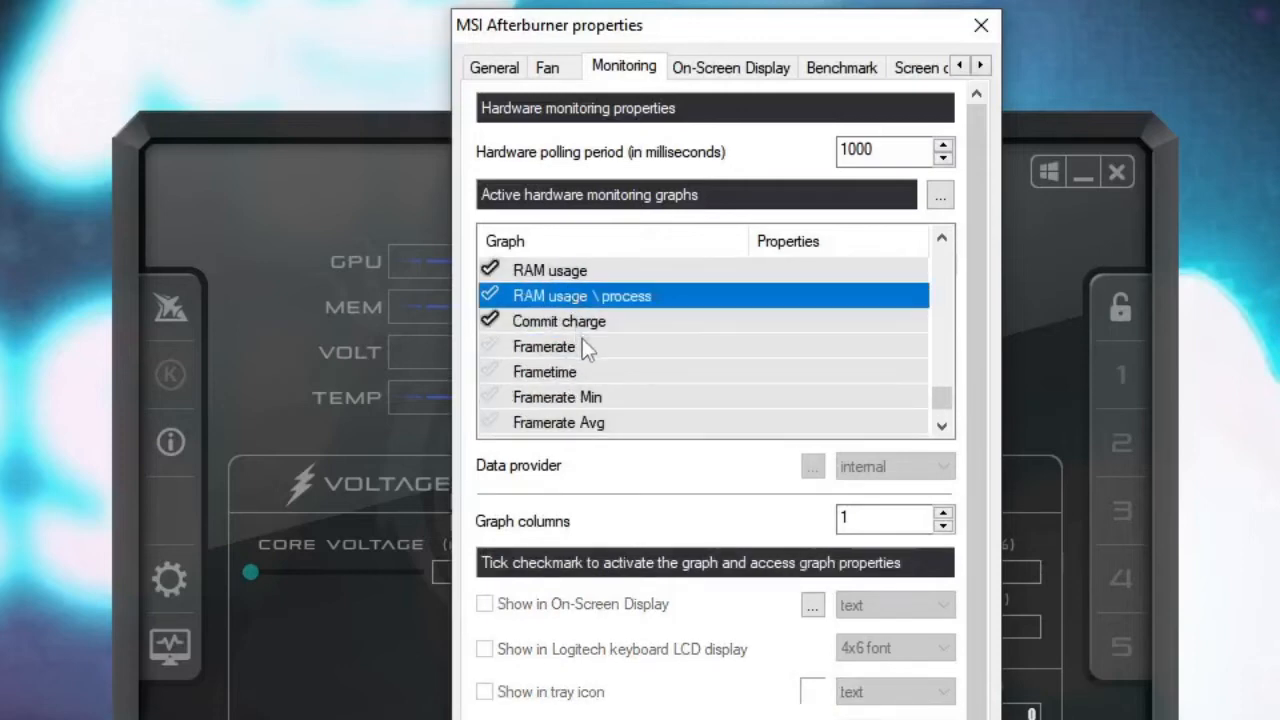
scroll(582, 345, down, 1)
scroll(582, 360, up, 10)
scroll(582, 360, up, 5)
scroll(580, 363, up, 5)
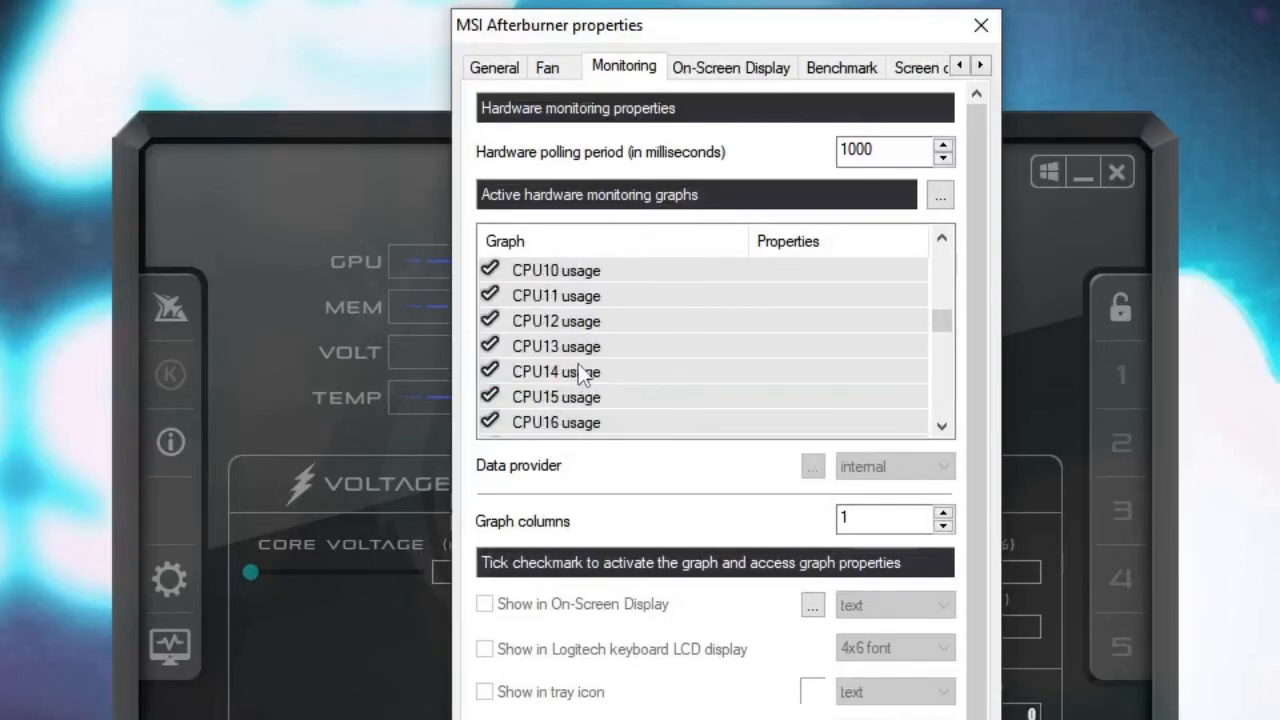
scroll(578, 363, up, 5)
scroll(599, 361, up, 5)
scroll(603, 353, up, 5)
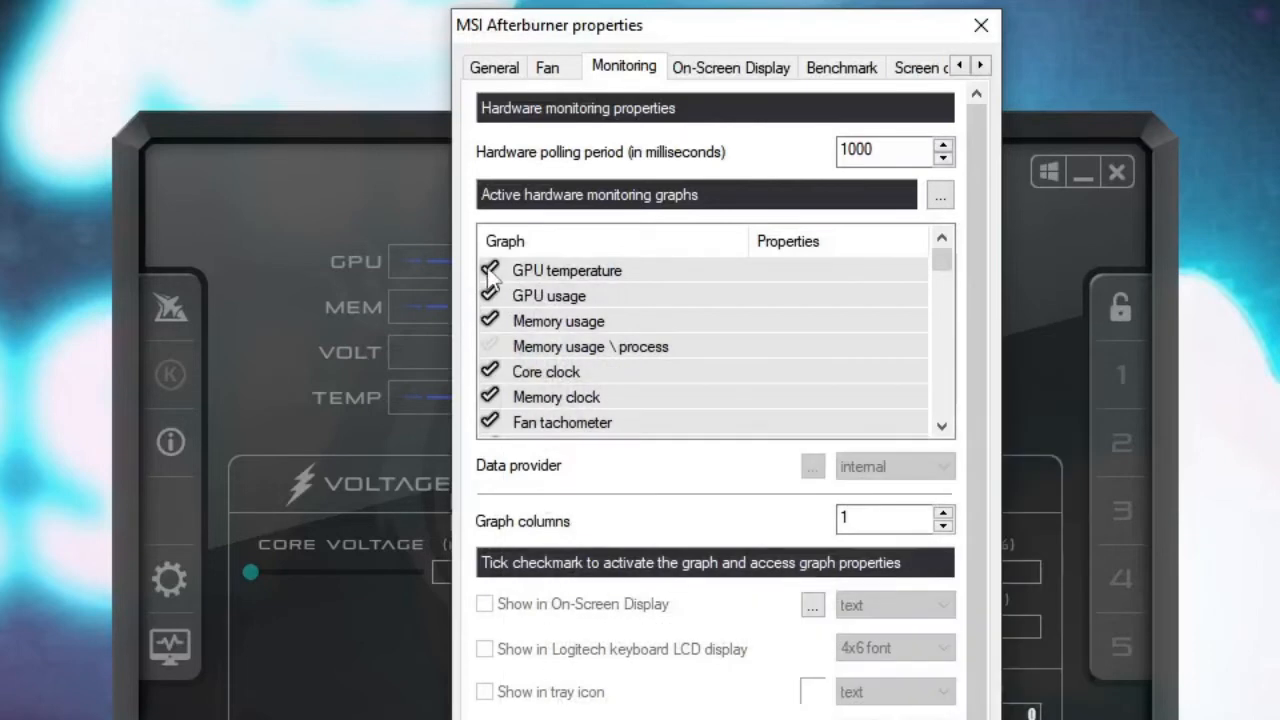
Tick Show in On-Screen Display for the GPU temperature, Memory usage and CPU temperature graphs.
click(540, 275)
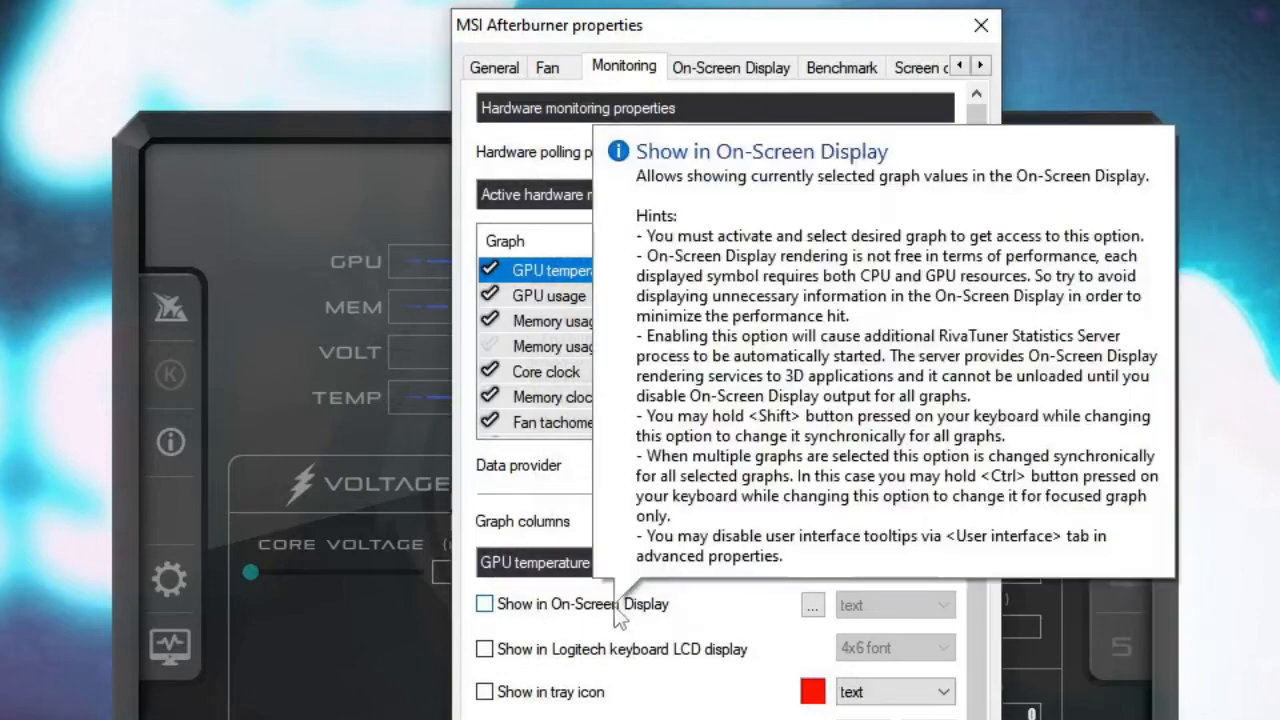
click(484, 604)
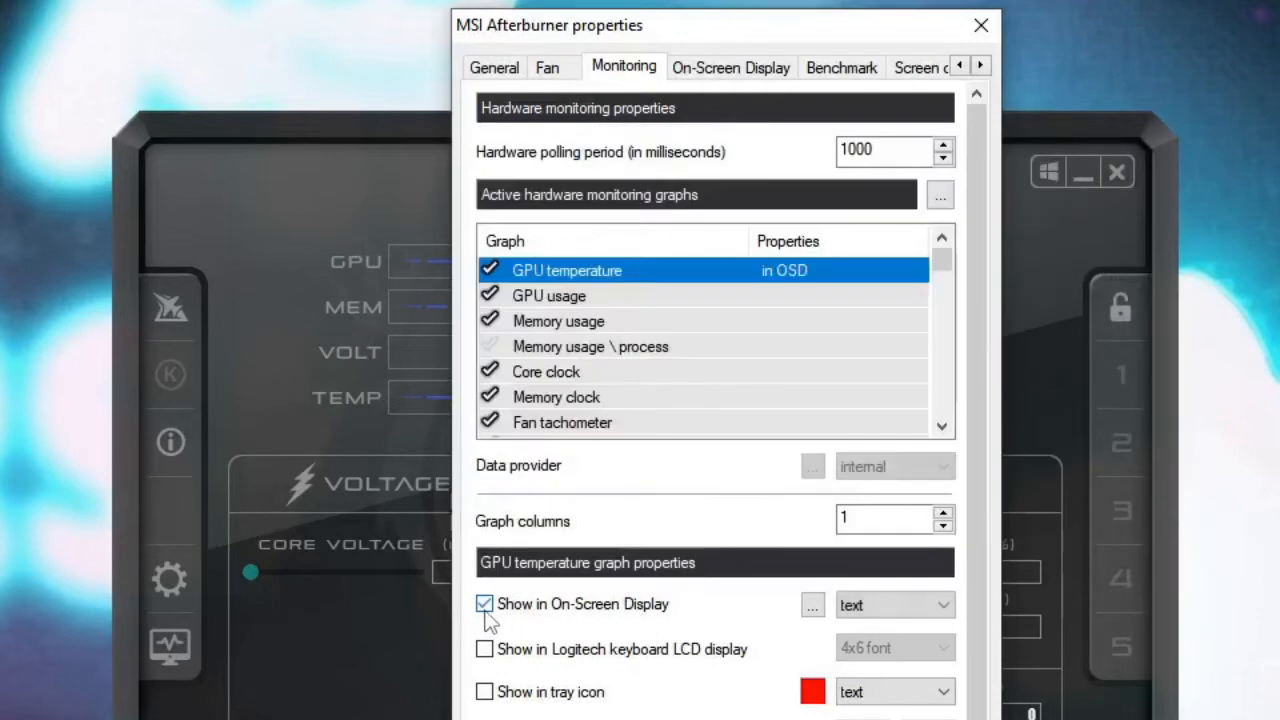
click(559, 321)
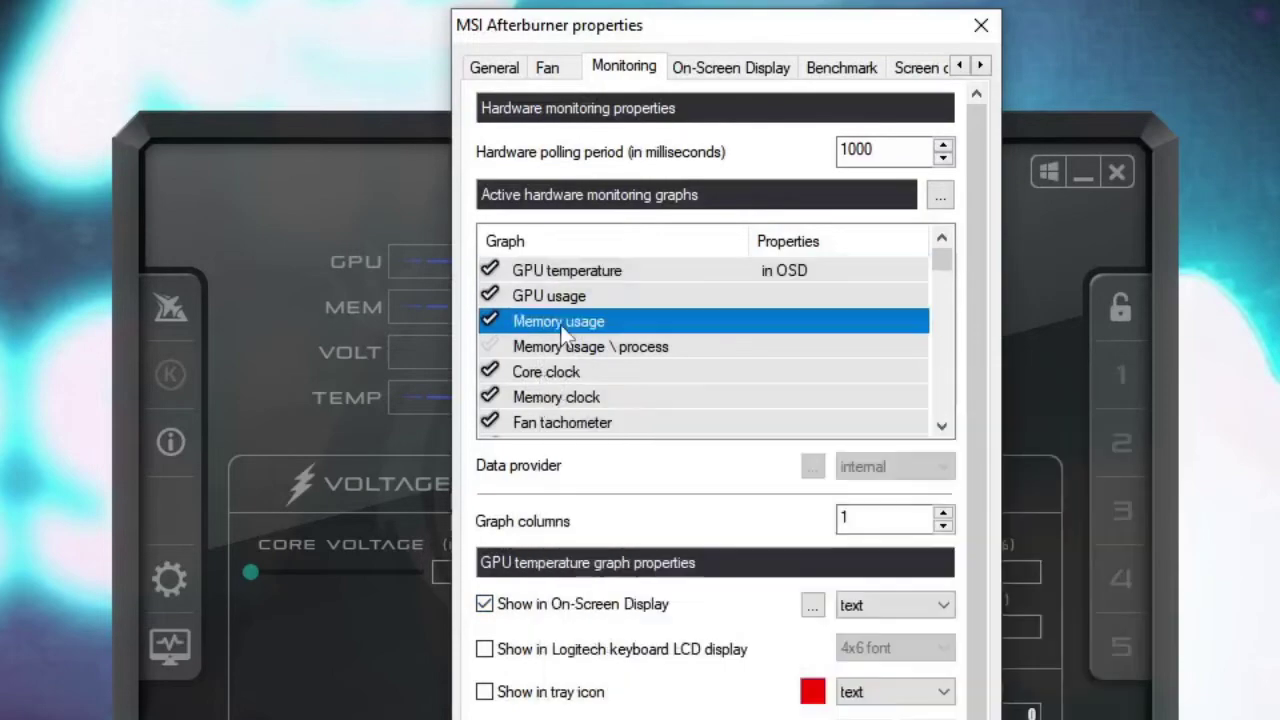
click(485, 604)
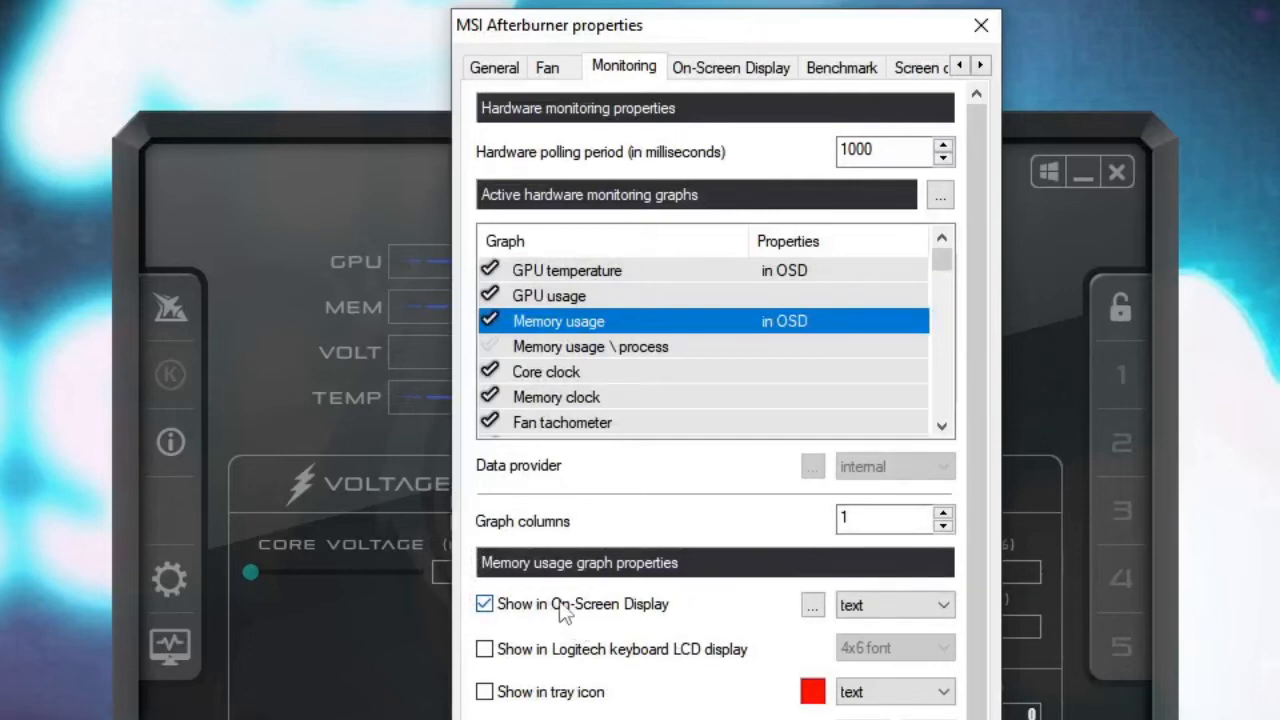
scroll(565, 400, down, 3)
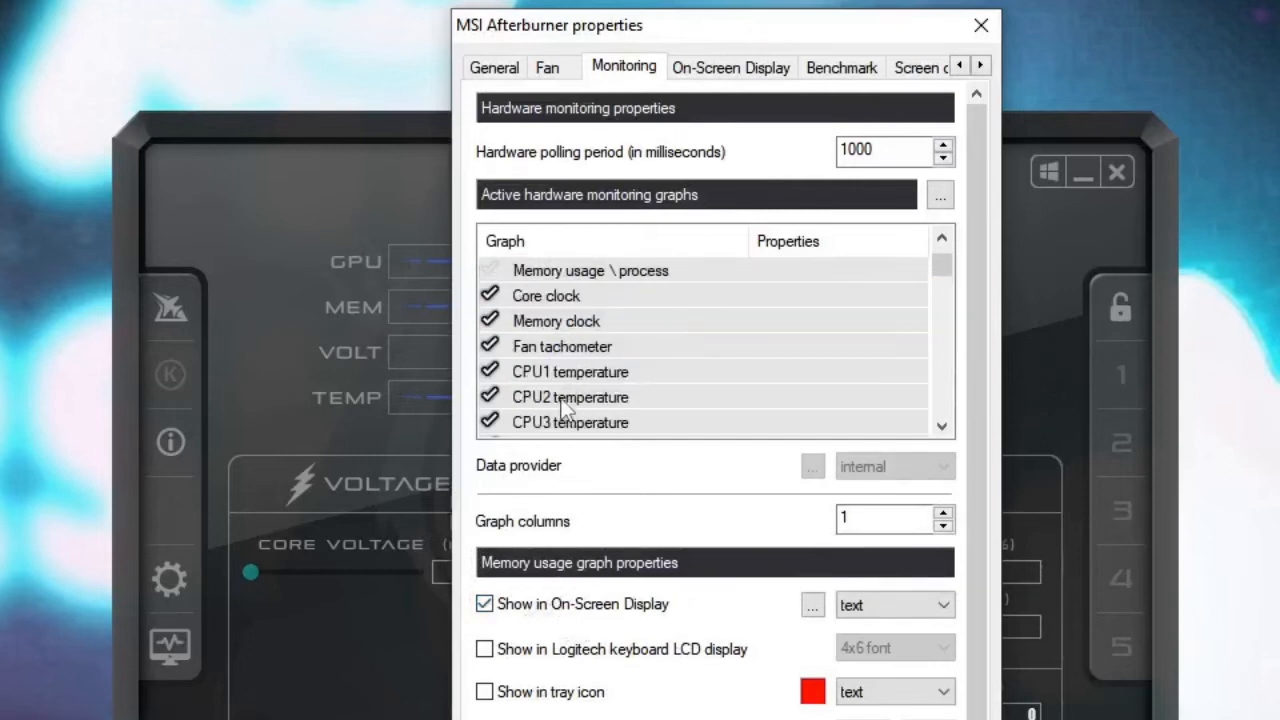
scroll(565, 400, down, 3)
scroll(562, 394, down, 4)
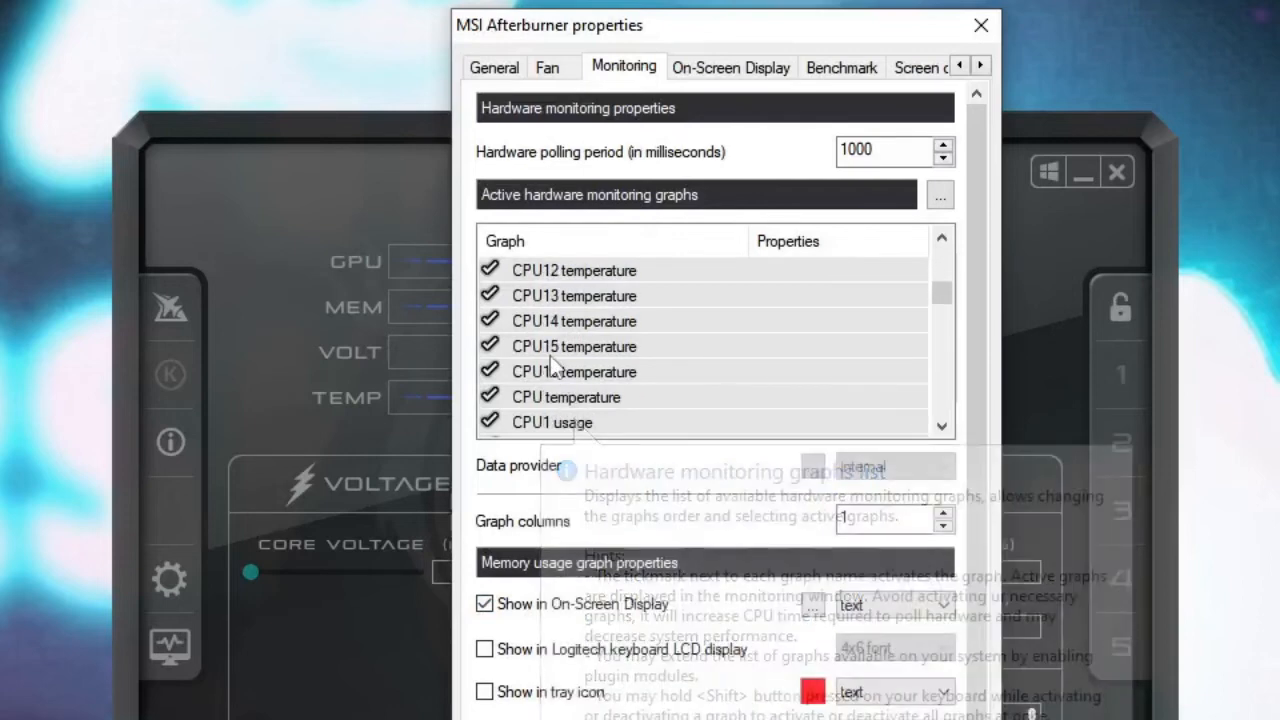
click(558, 397)
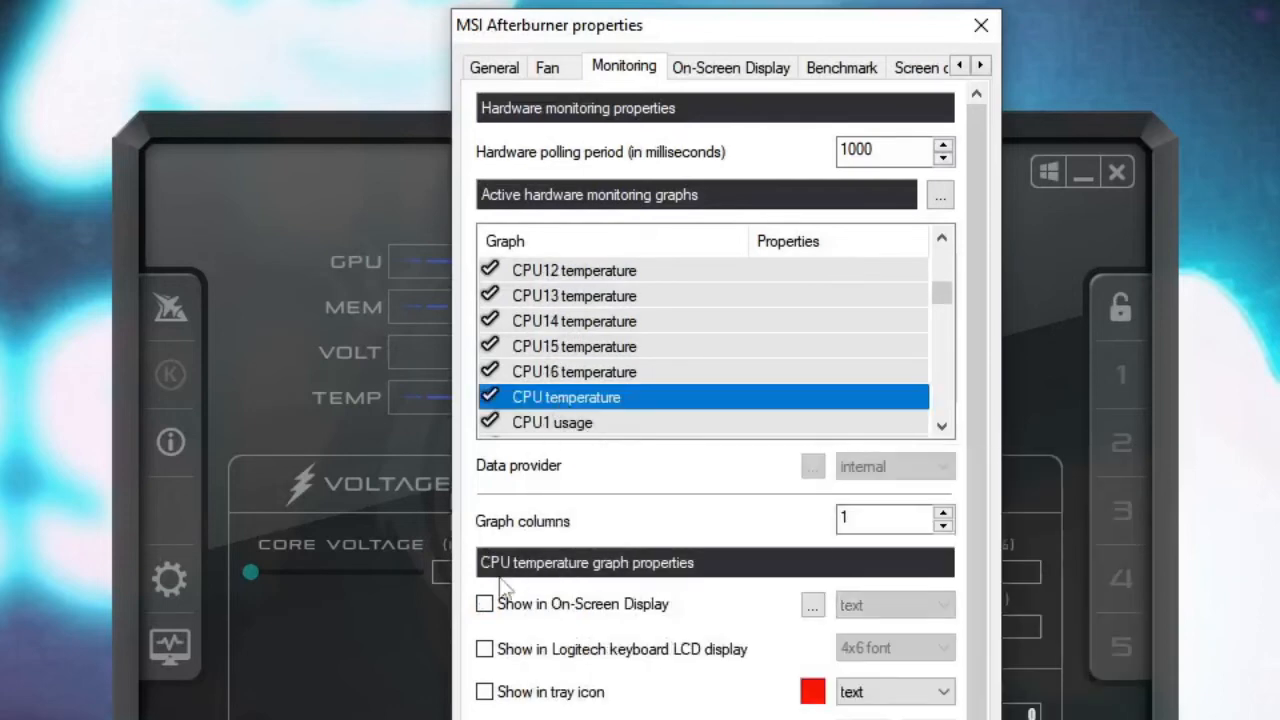
click(484, 604)
scroll(638, 398, down, 3)
scroll(638, 398, down, 3)
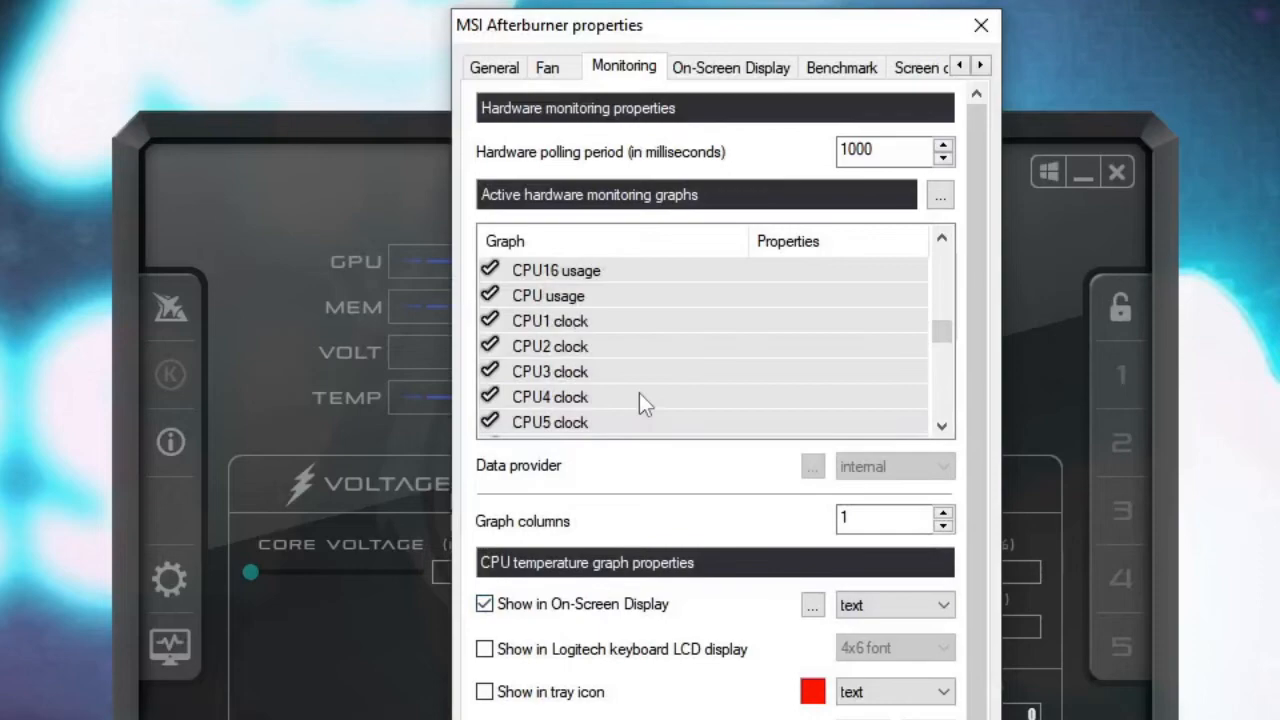
scroll(639, 393, down, 3)
scroll(645, 403, down, 4)
scroll(645, 403, down, 4)
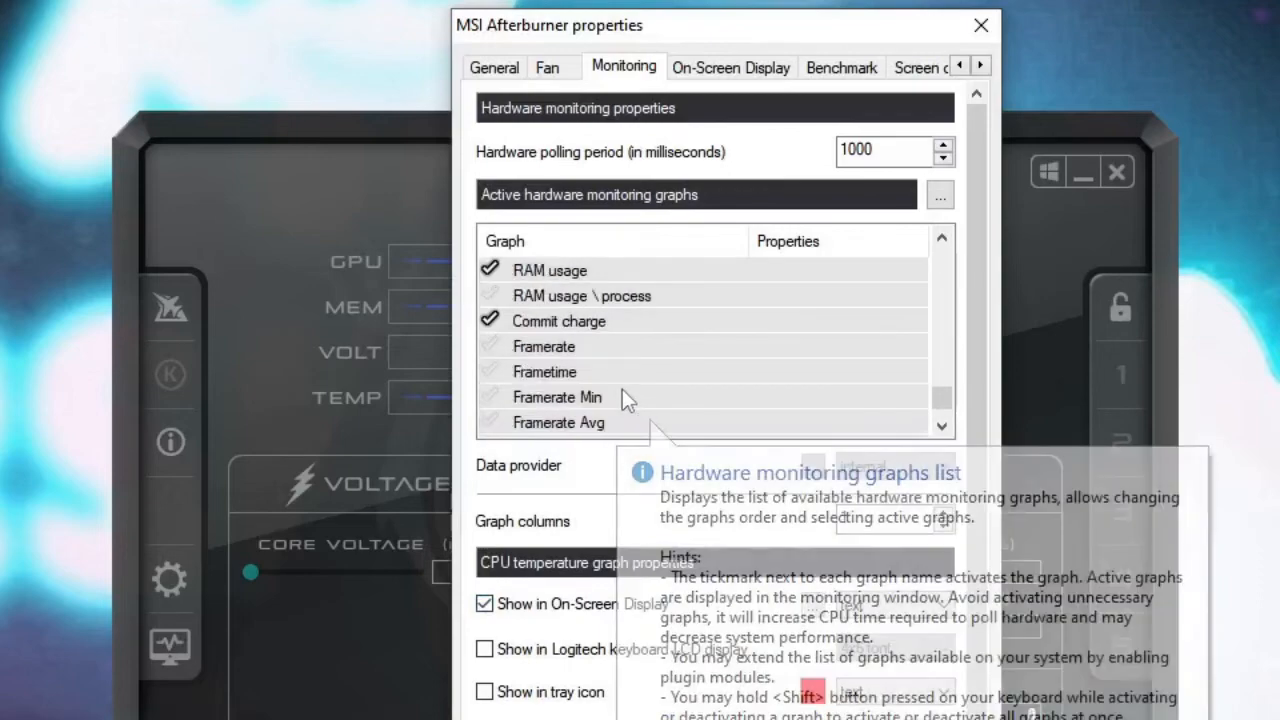
Activate the Framerate graph, show it in the on-screen display and apply the settings.
click(560, 350)
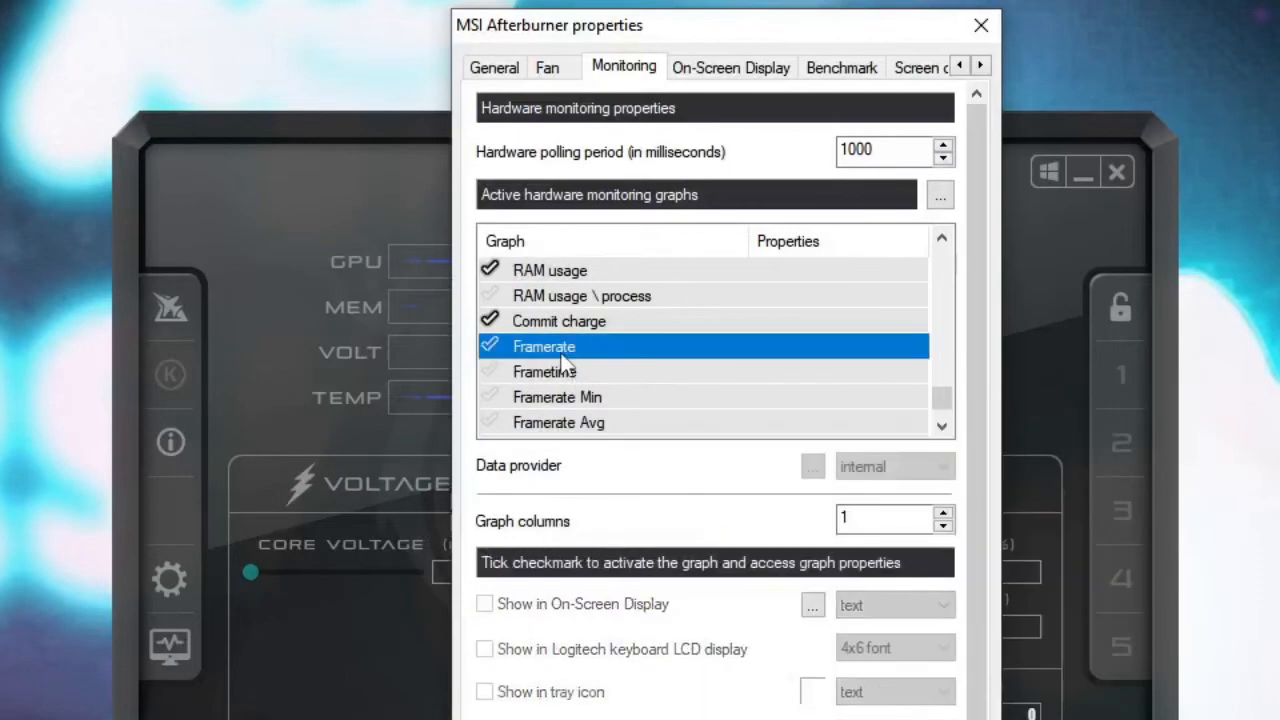
click(490, 347)
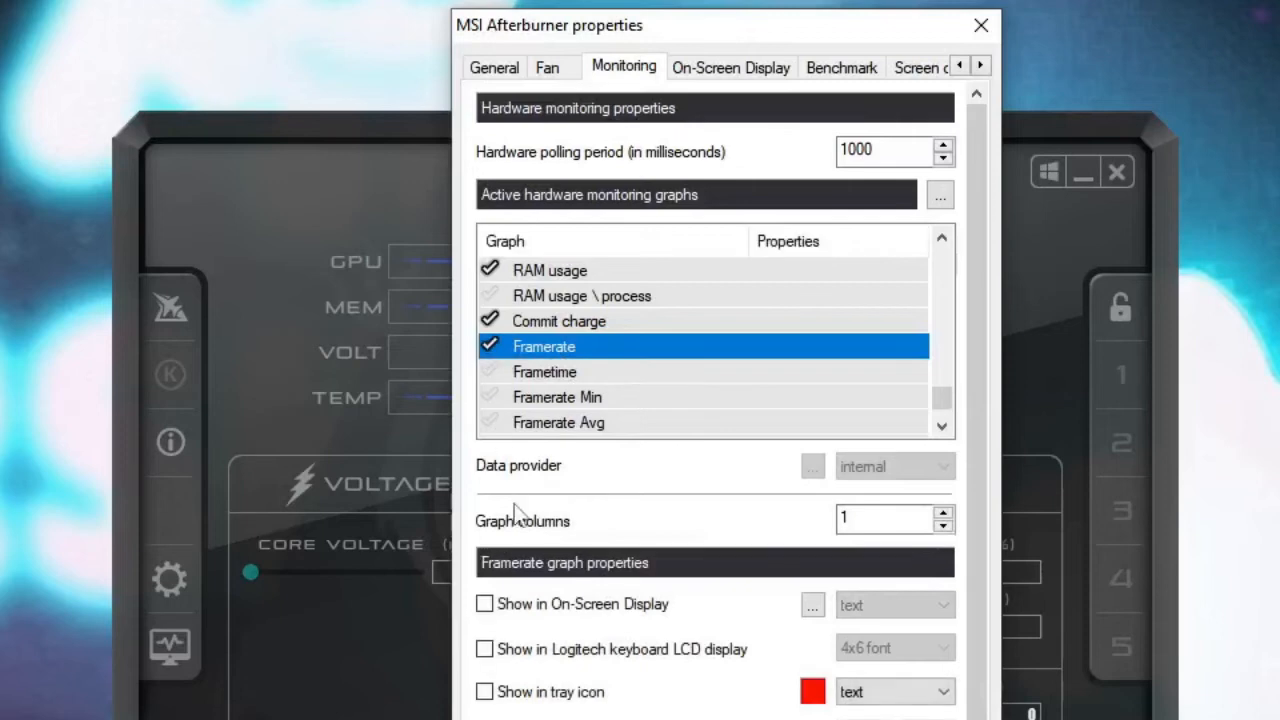
click(485, 604)
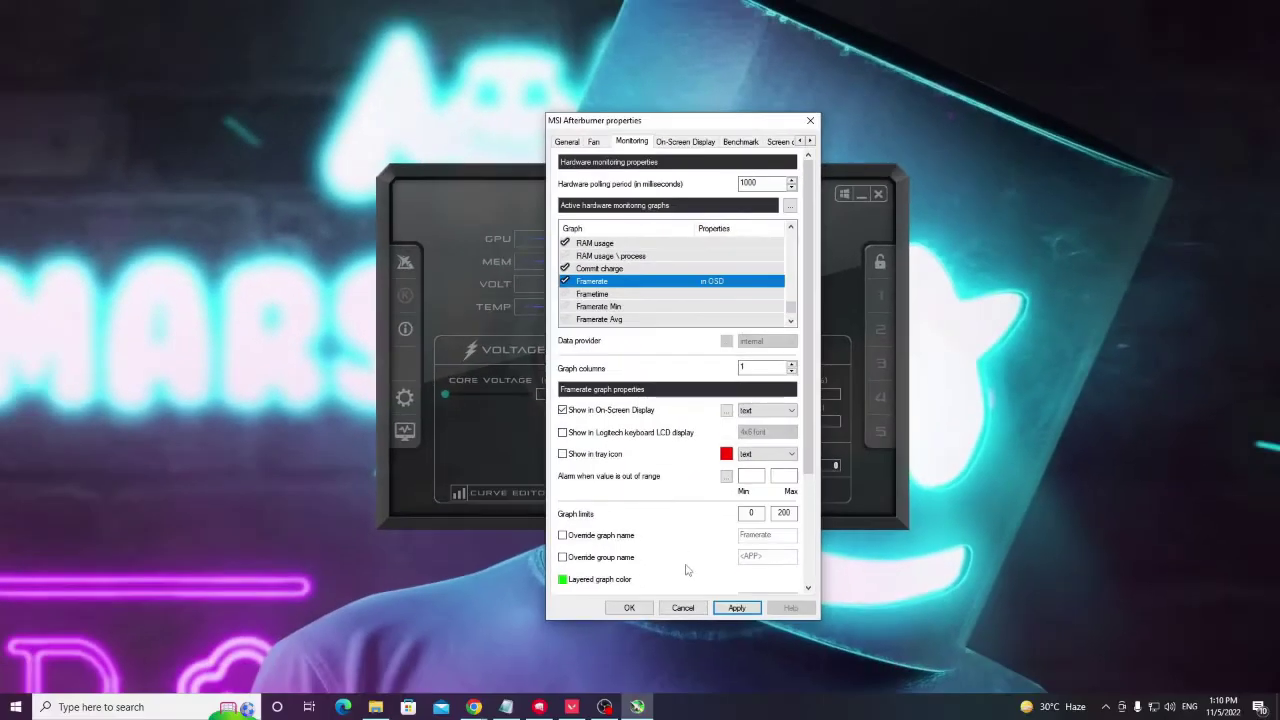
click(736, 608)
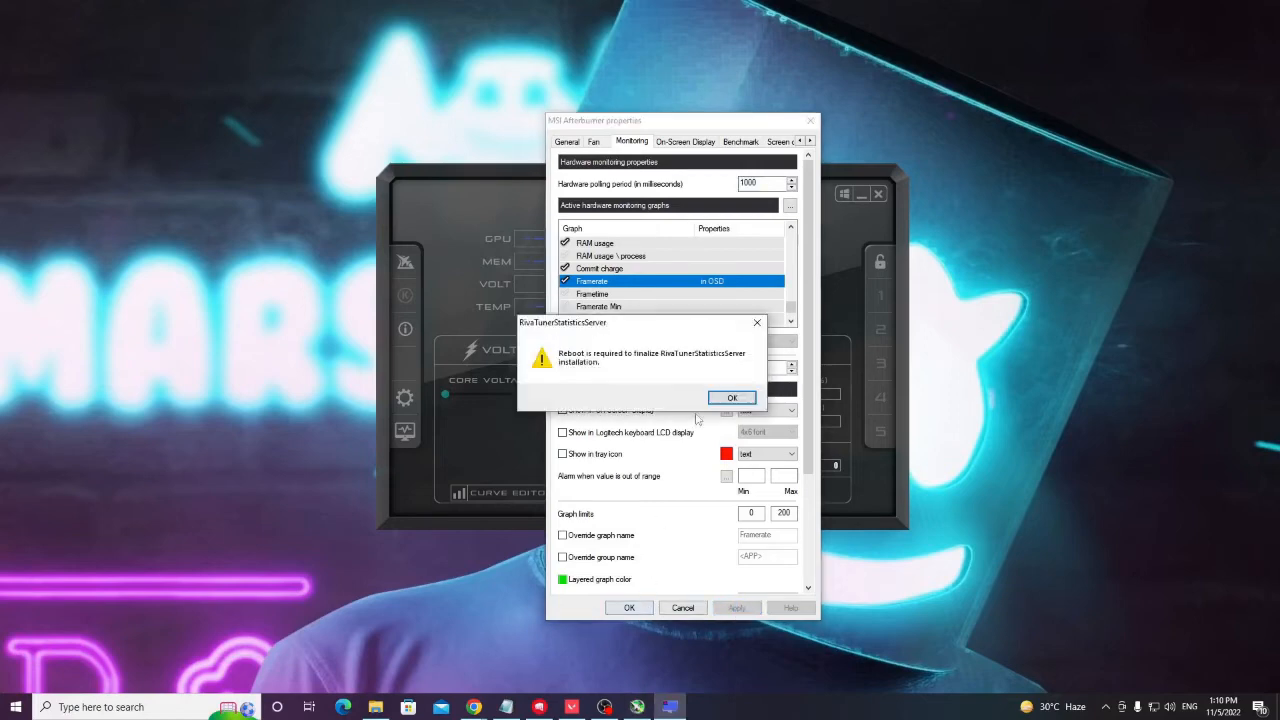
Dismiss the RivaTuner reboot notices and confirm the properties, closing Afterburner.
click(731, 397)
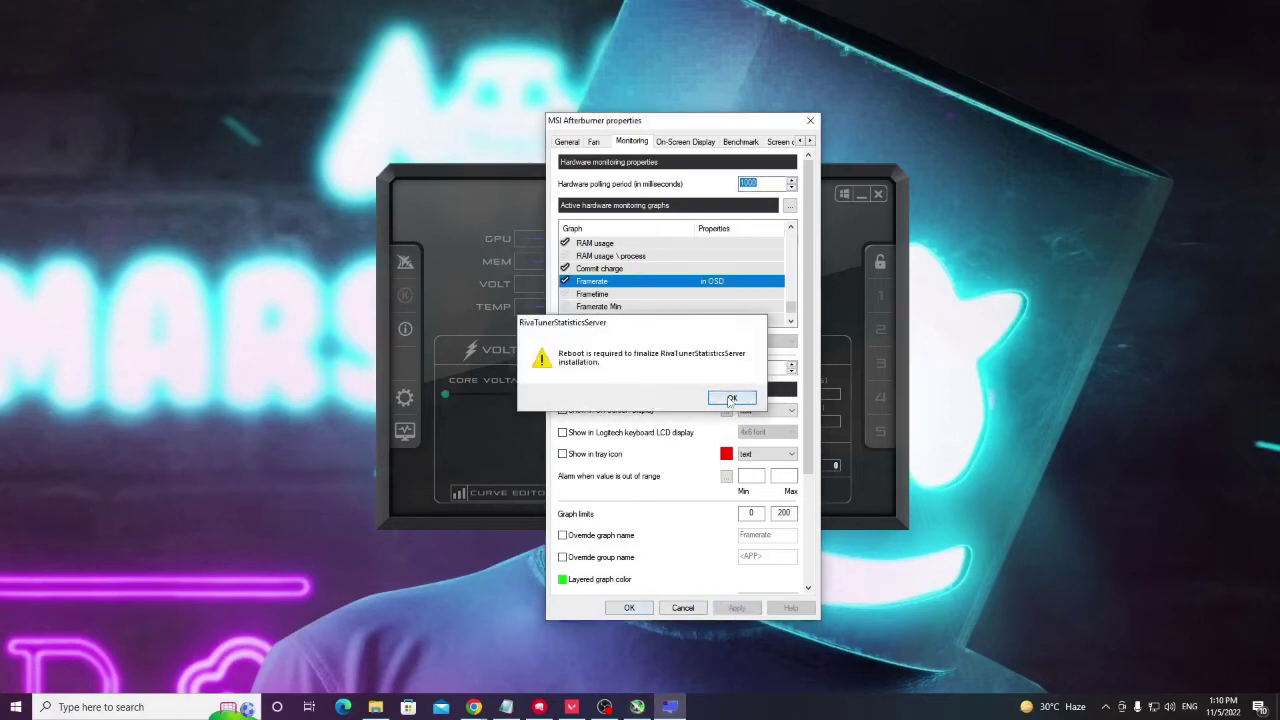
click(629, 608)
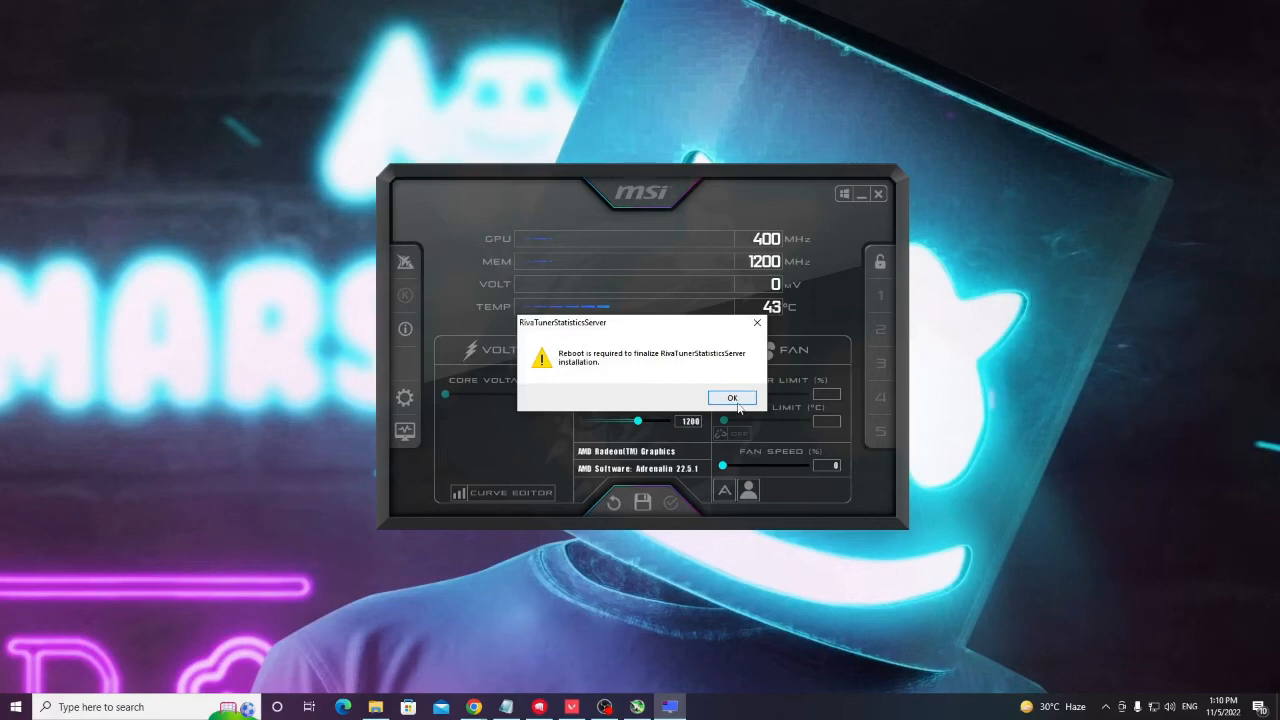
click(732, 398)
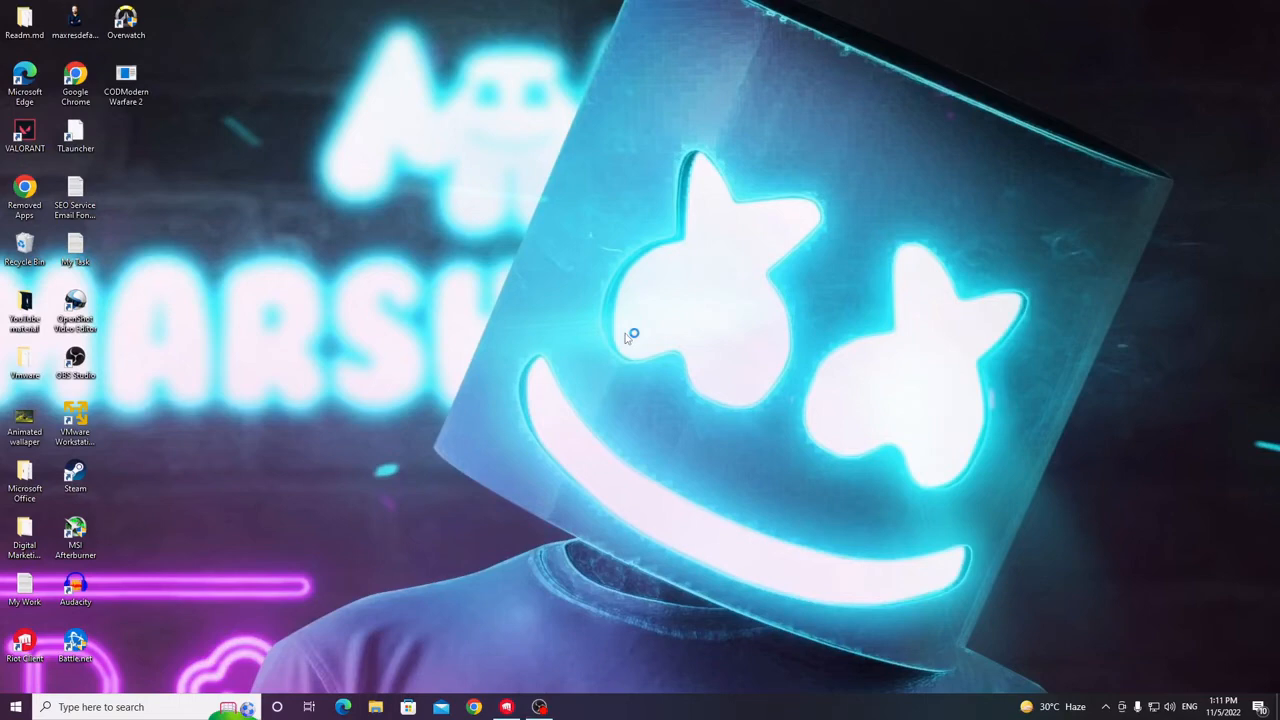
Launch Valorant via the Riot client, sign in with Google, then return to the Start menu.
click(506, 707)
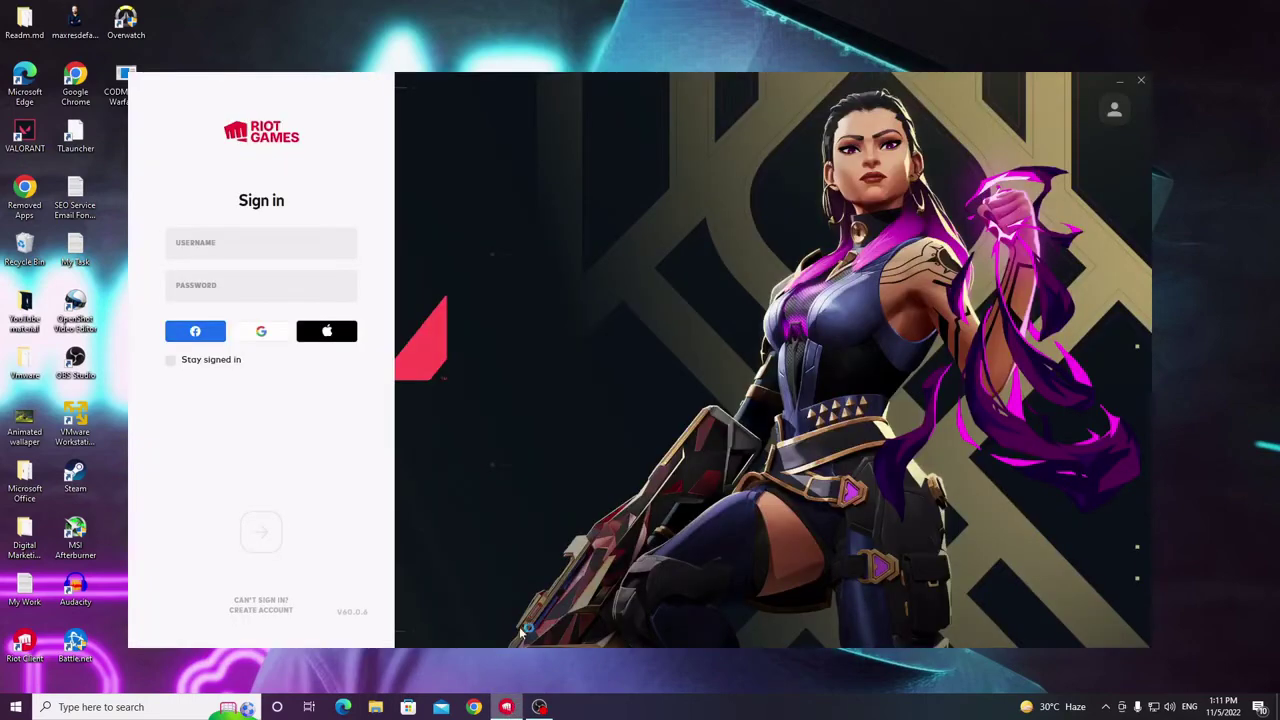
click(263, 333)
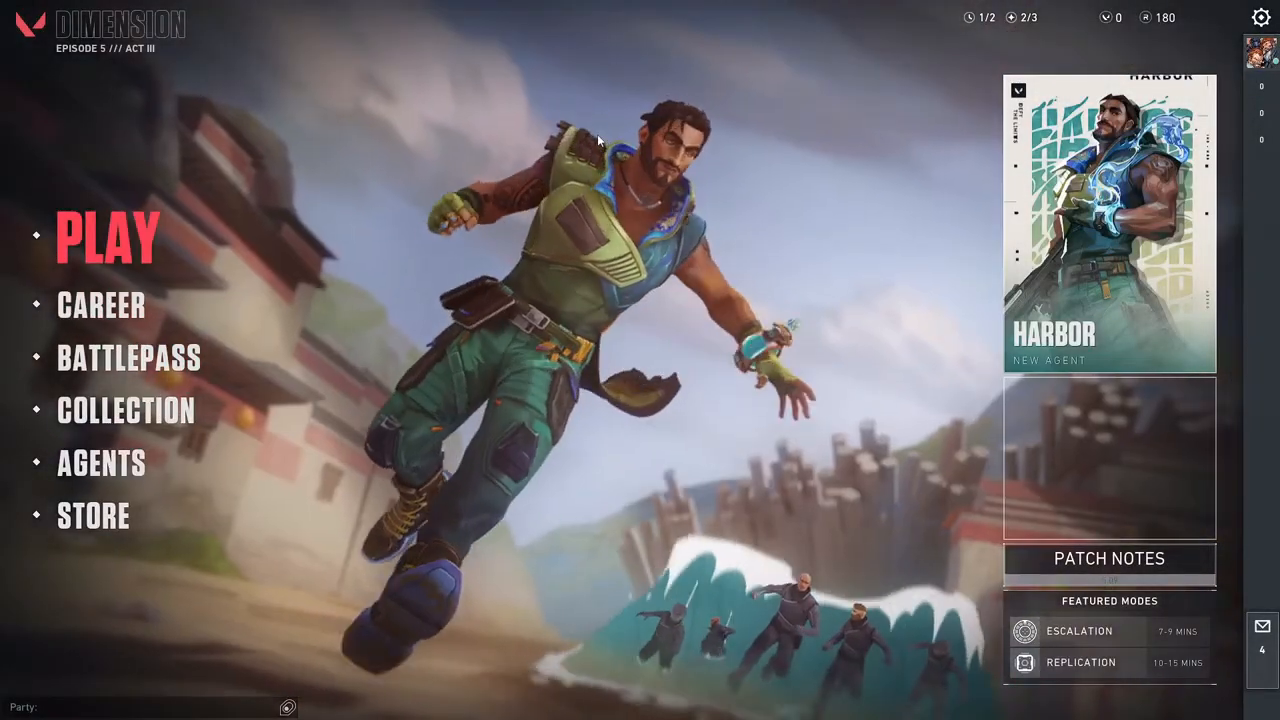
key(super)
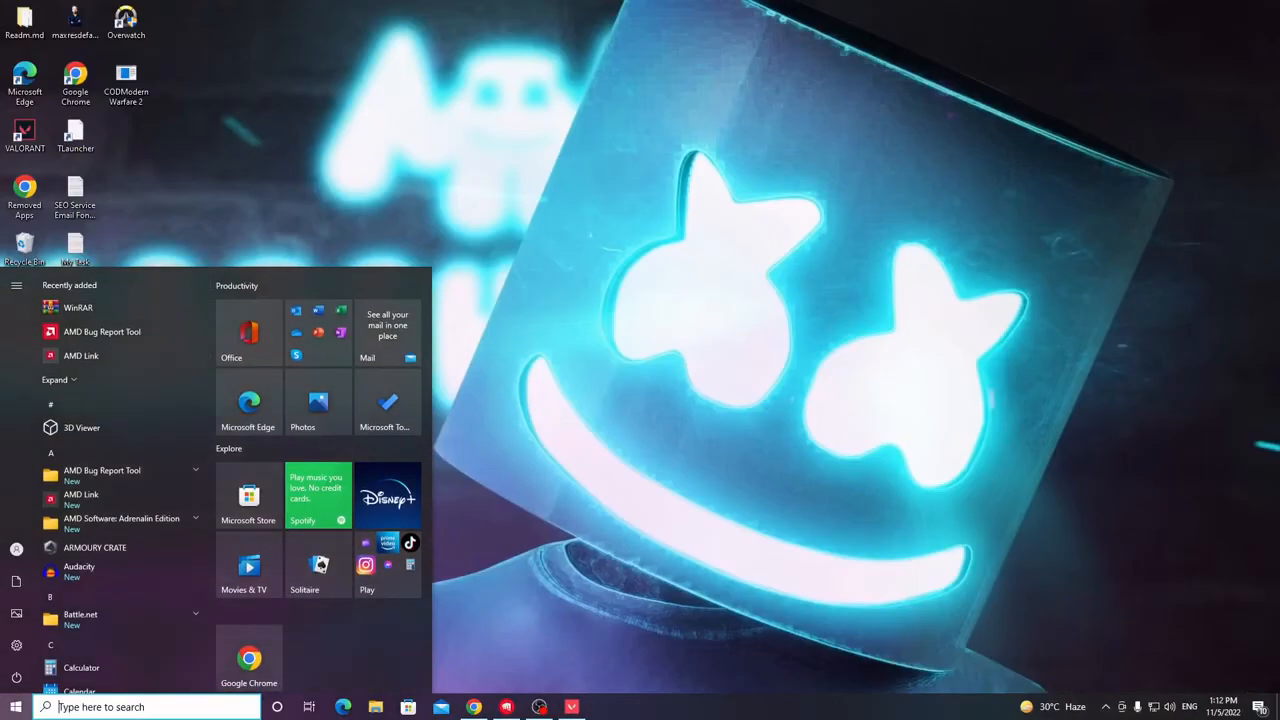
Start a Windows search to reopen MSI Afterburner.
click(150, 707)
text(m)
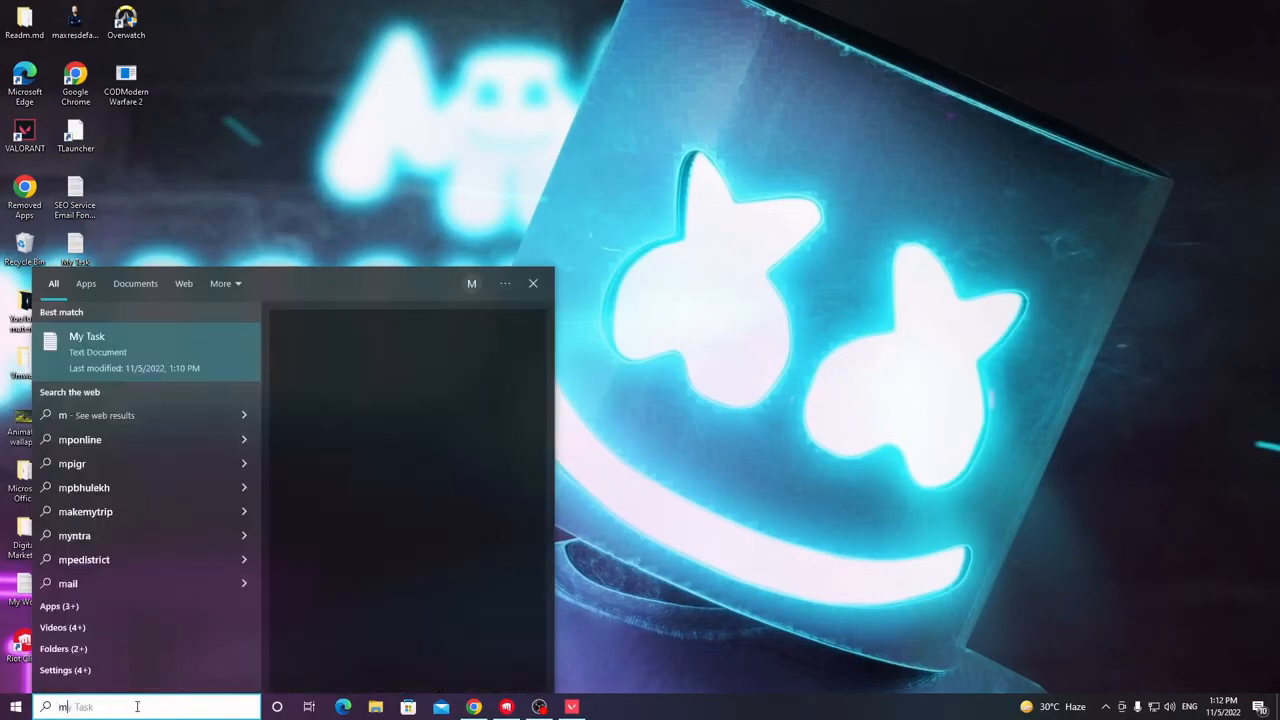
text(si)
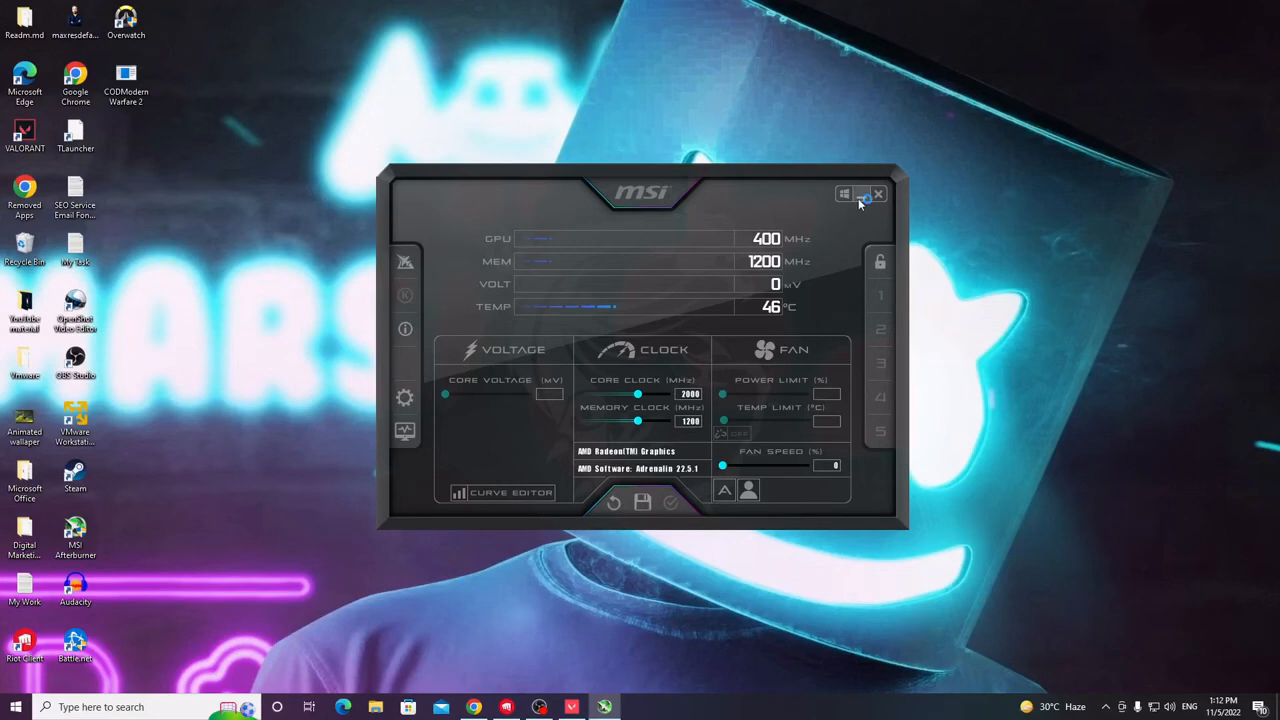
Minimize Afterburner and bring Valorant back with the overlay visible in the top-left corner.
click(862, 196)
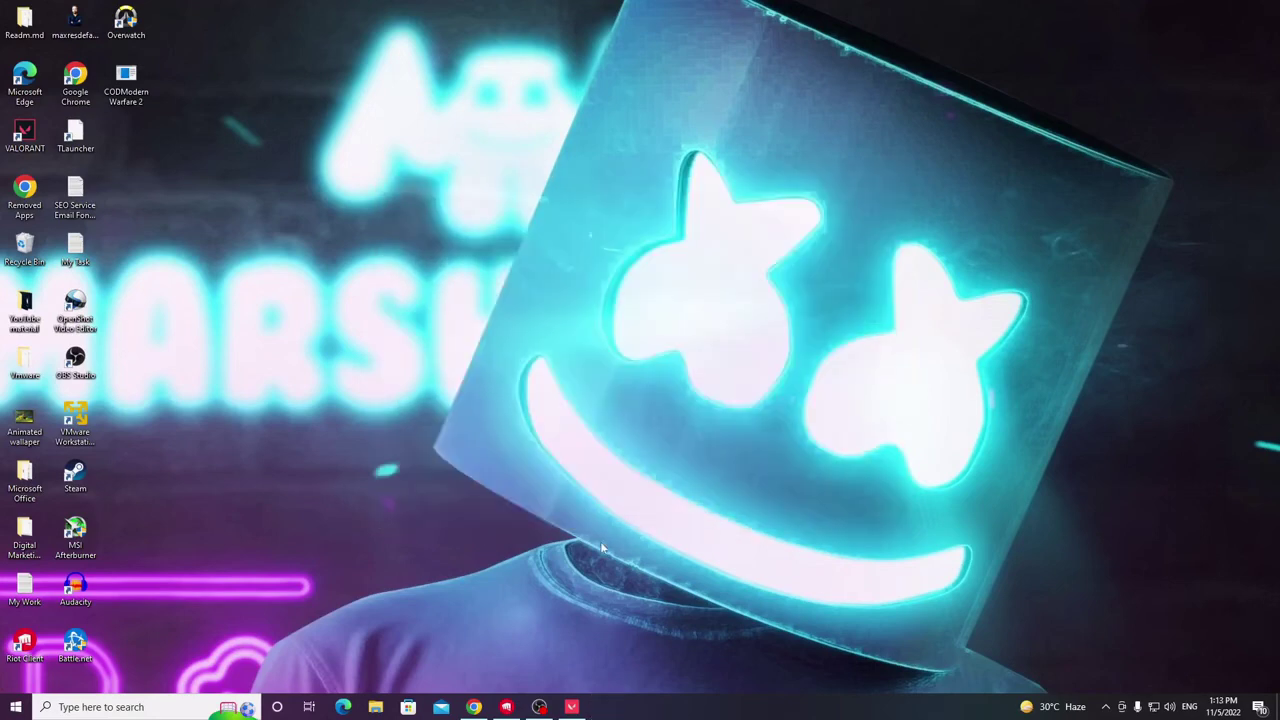
click(572, 707)
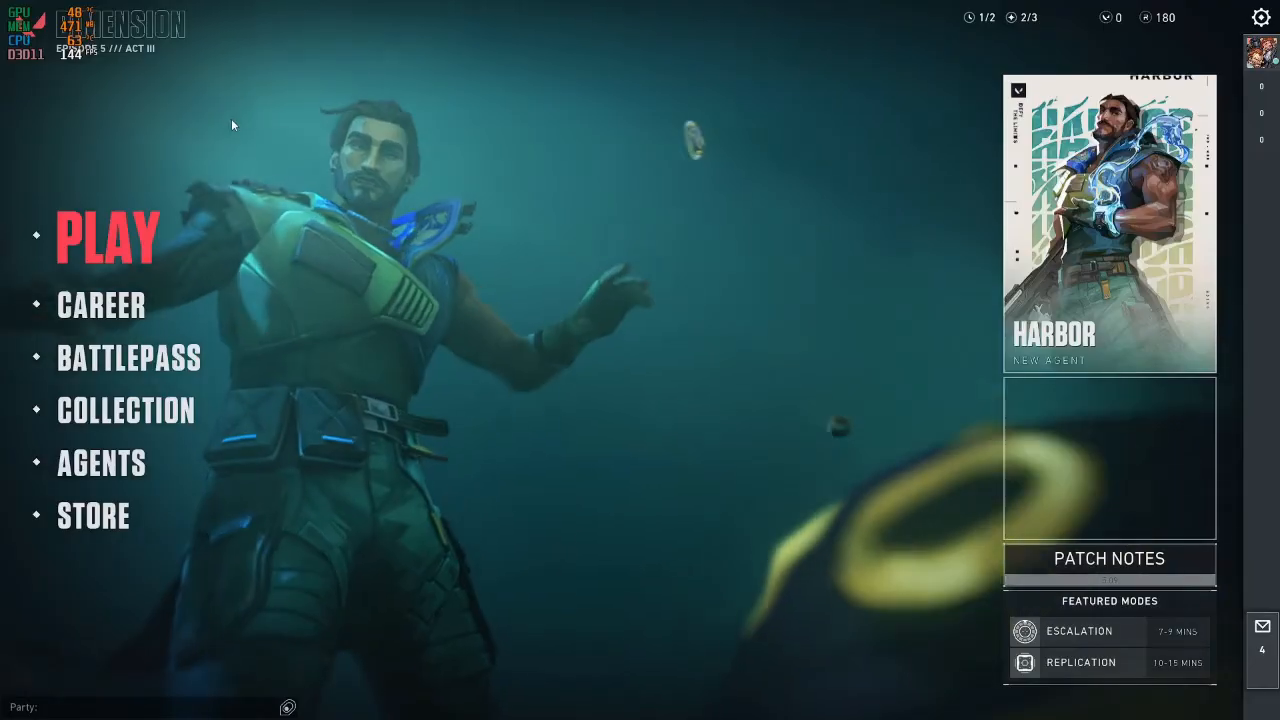